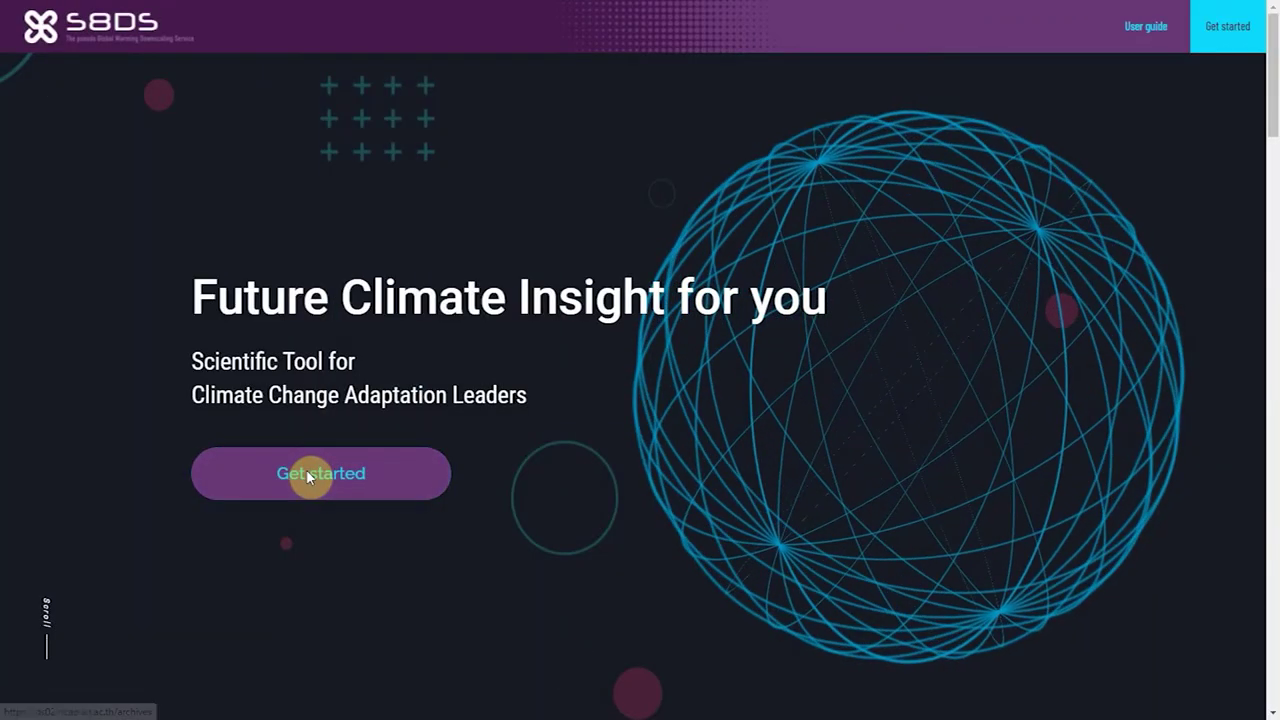
Enter the climate viewer from the home page and log in with the prefilled local account.
left_click(306, 472)
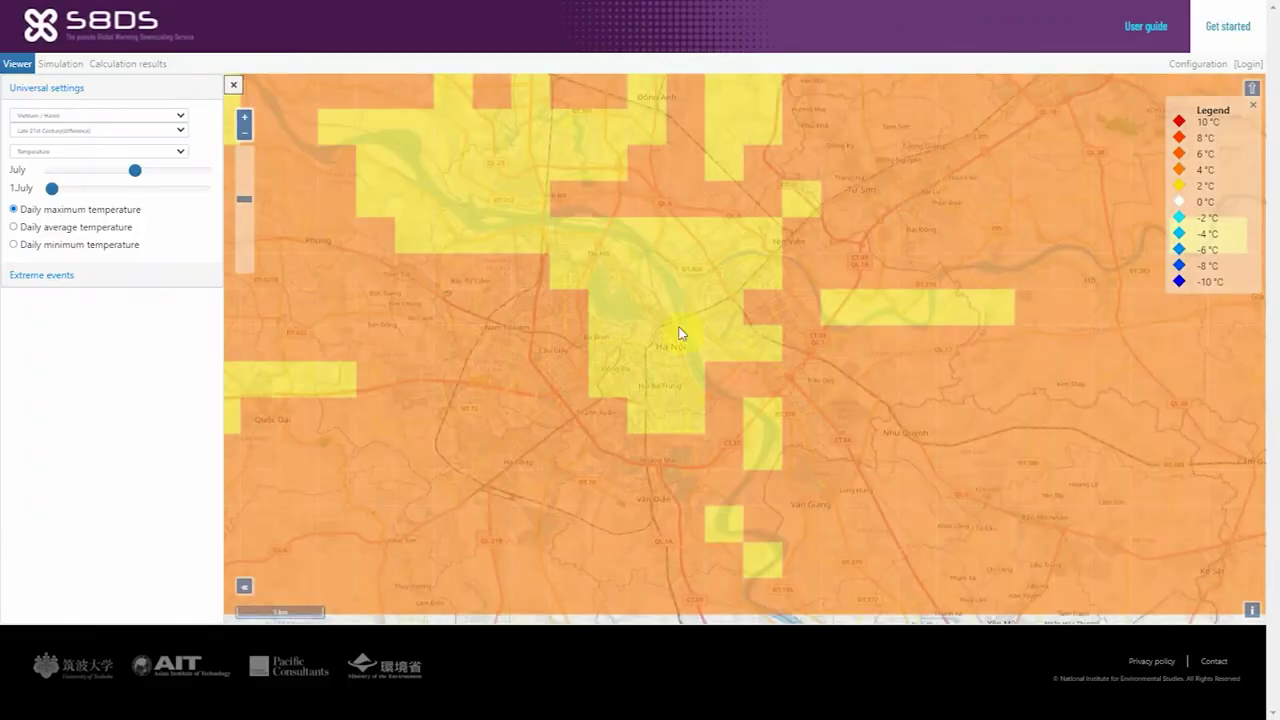
left_click(1248, 63)
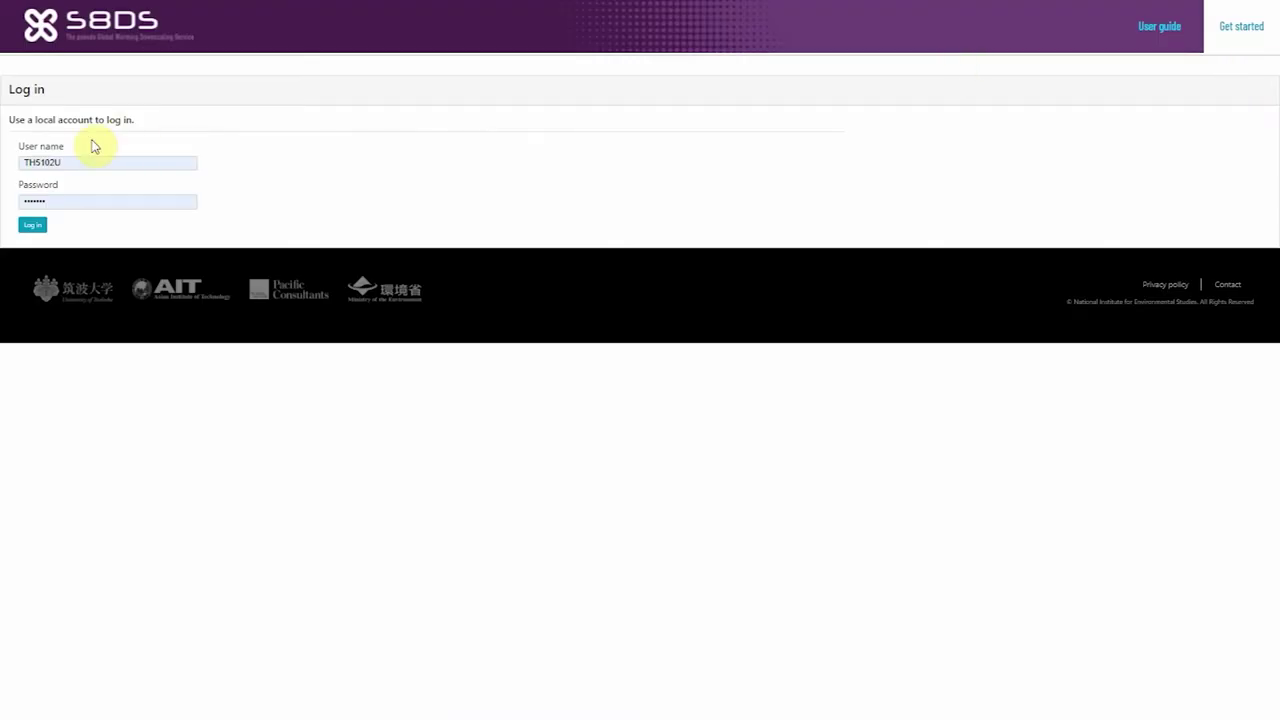
left_click(32, 224)
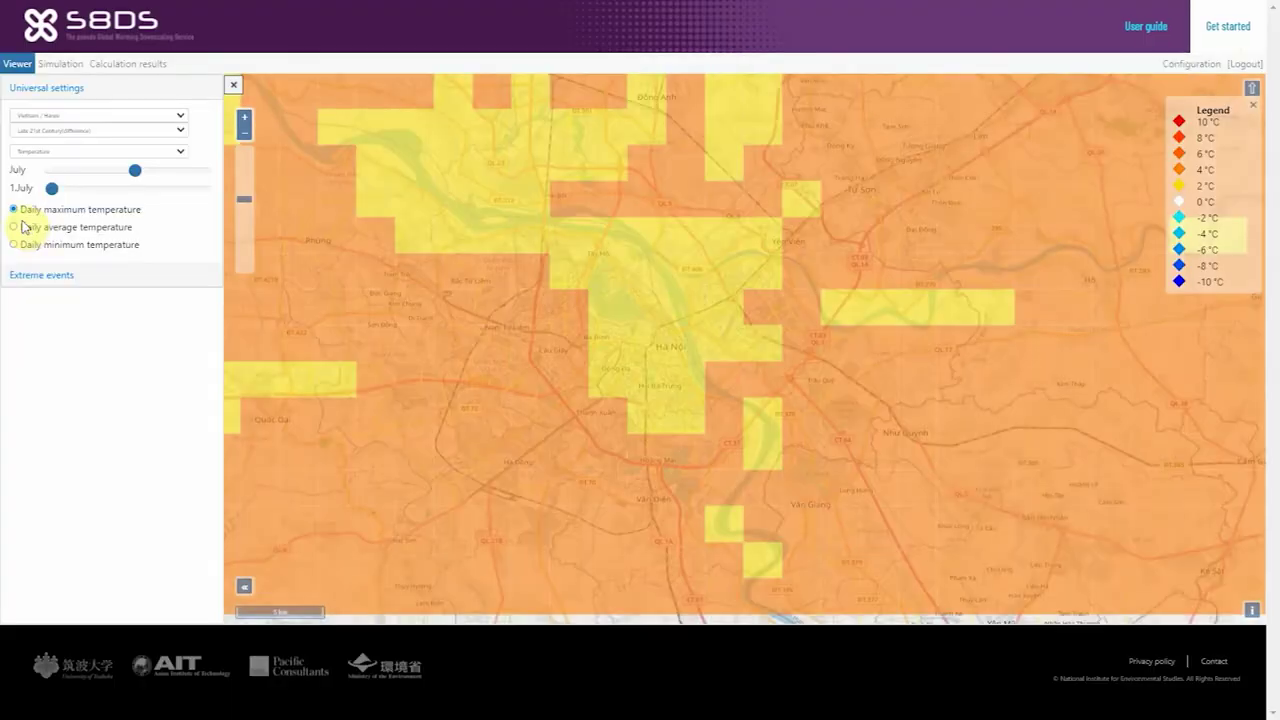
Set up a simulation area with country Thailand, area Cener / Bangkok and region 50km x 50km / 1km, and apply it.
left_click(632, 430)
scroll(624, 427, "down", 1)
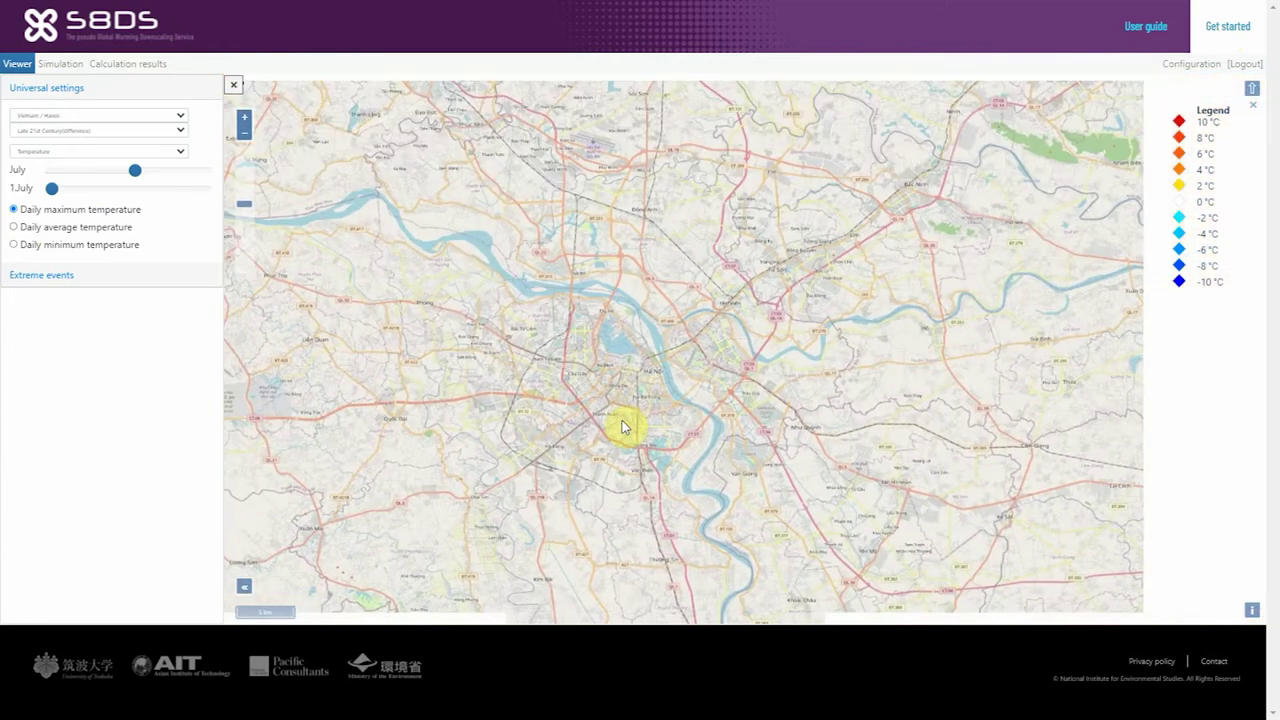
left_click(61, 64)
left_click(48, 128)
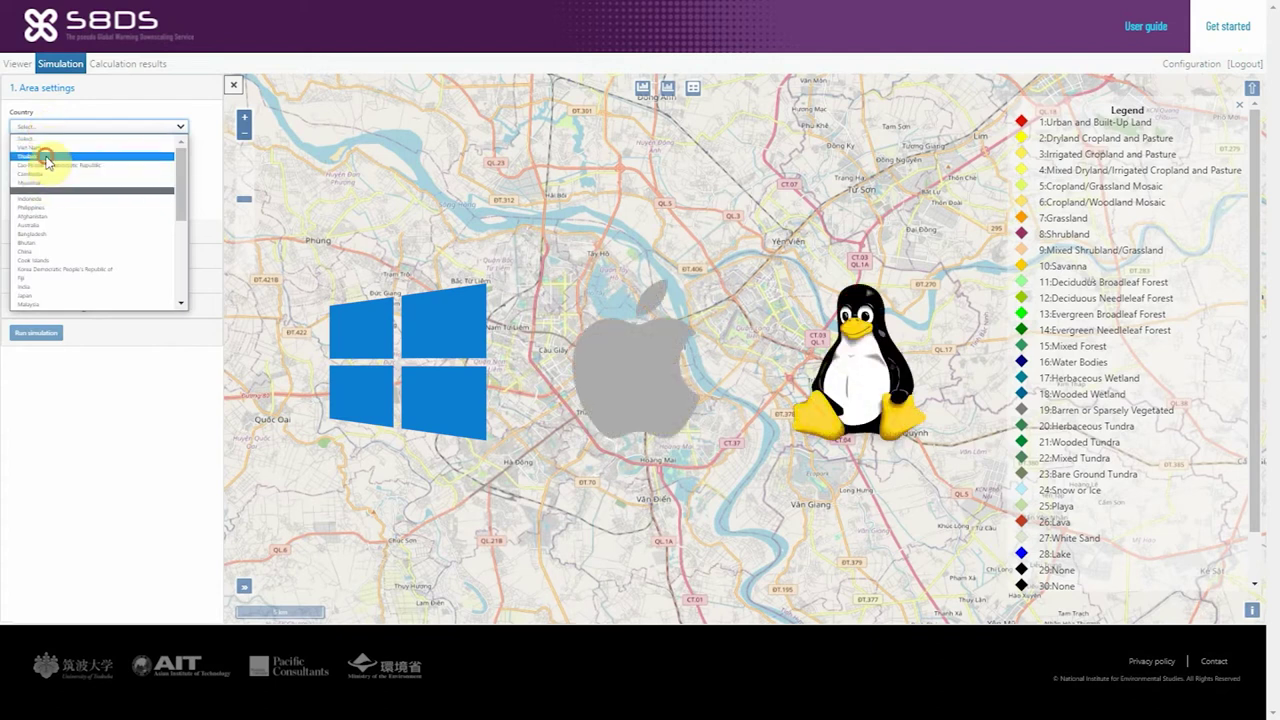
left_click(46, 157)
left_click(68, 153)
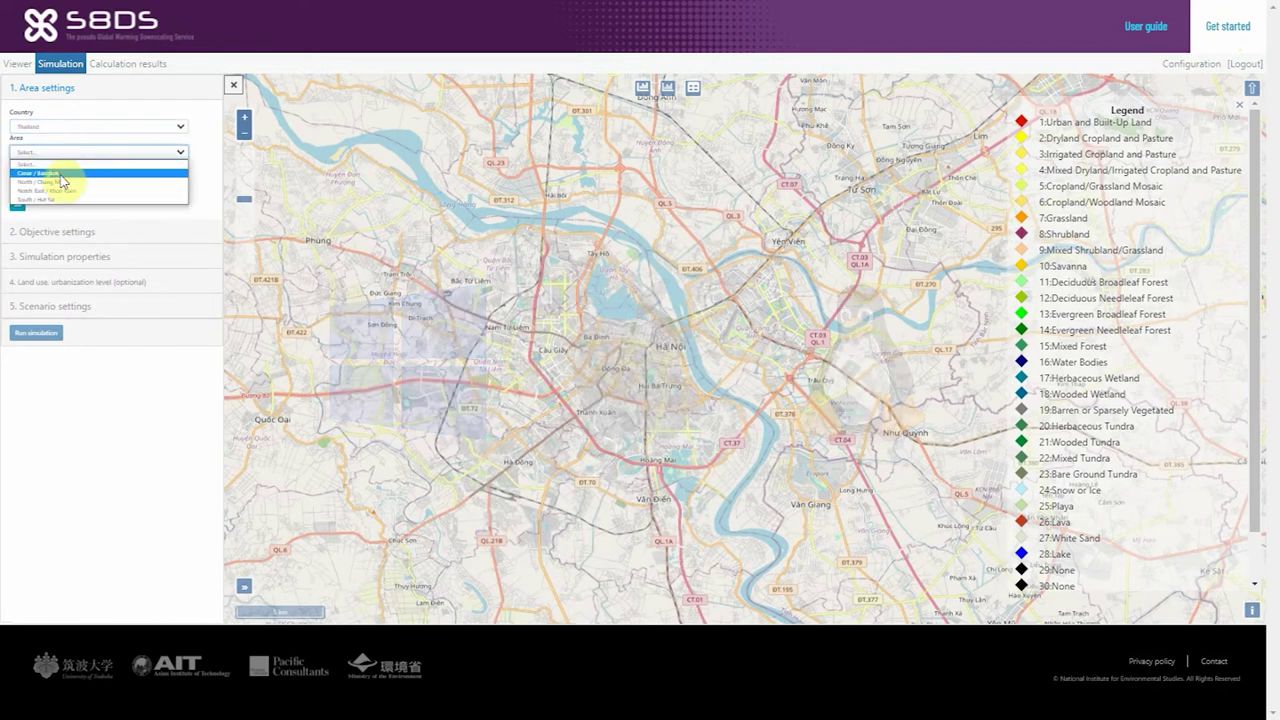
left_click(57, 173)
left_click(68, 180)
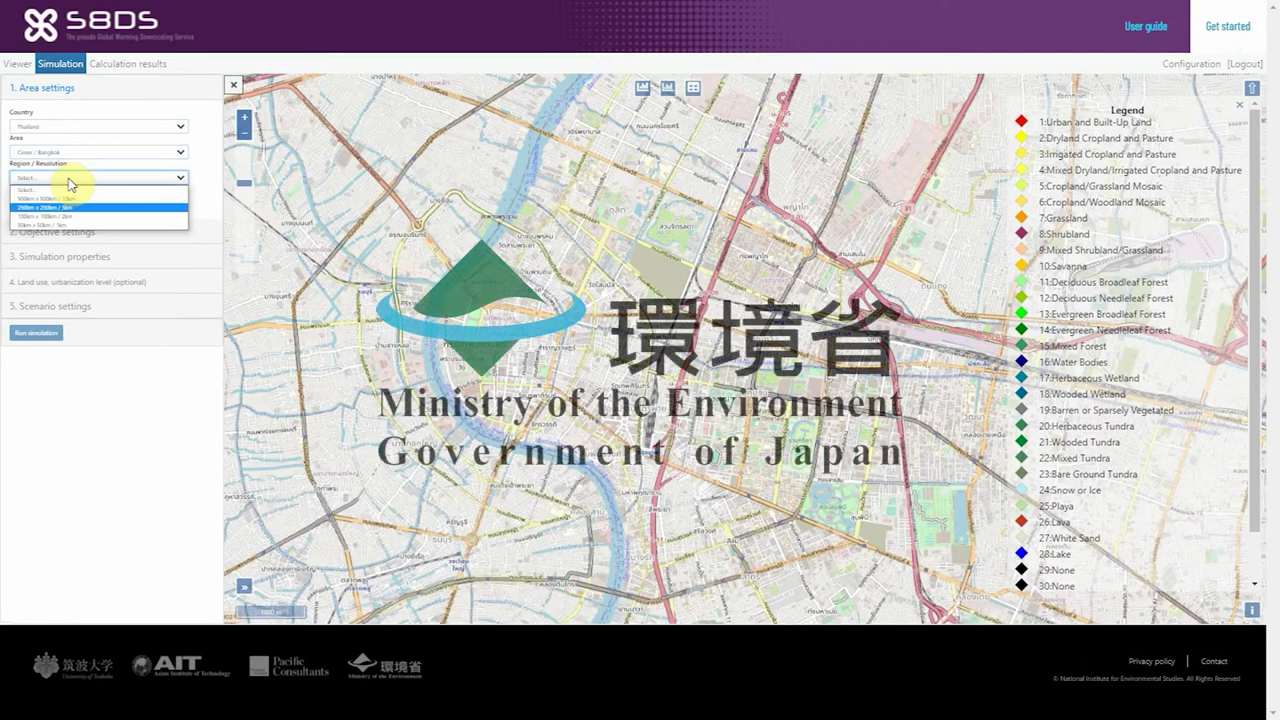
left_click(69, 224)
left_click(18, 204)
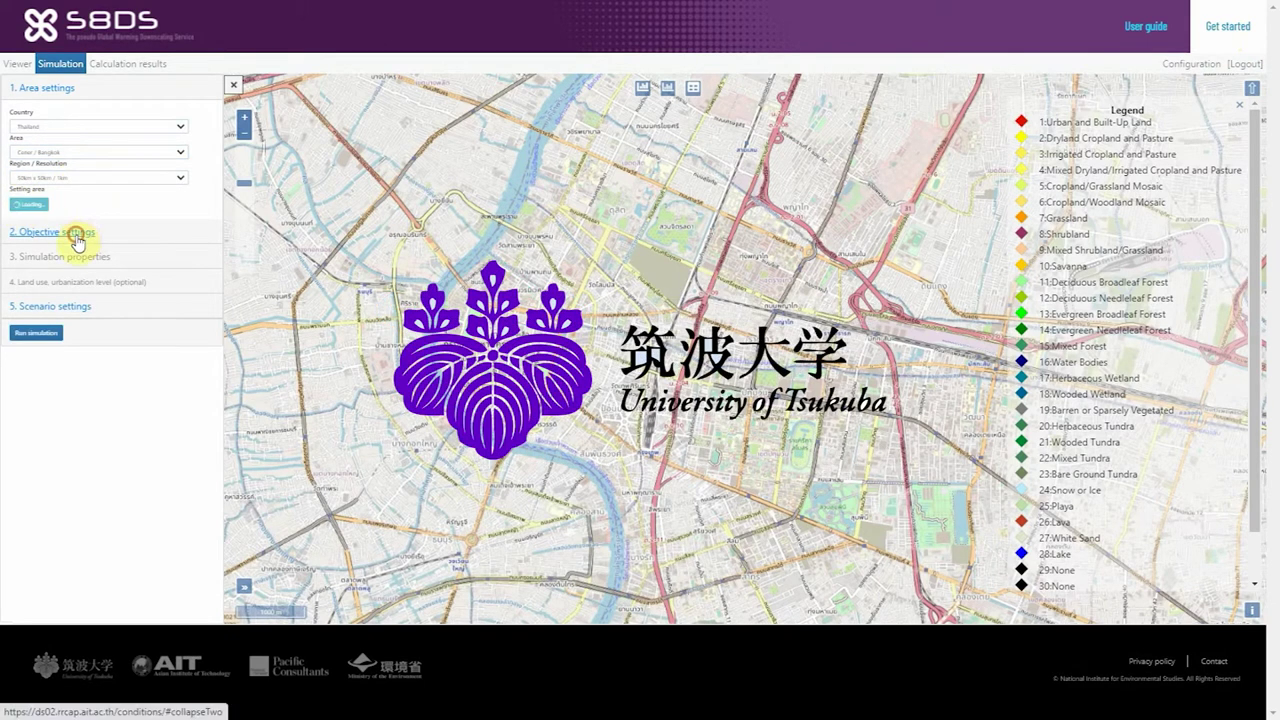
In the objective settings, set the category to Agriculture and choose a target.
left_click(77, 234)
left_click(63, 159)
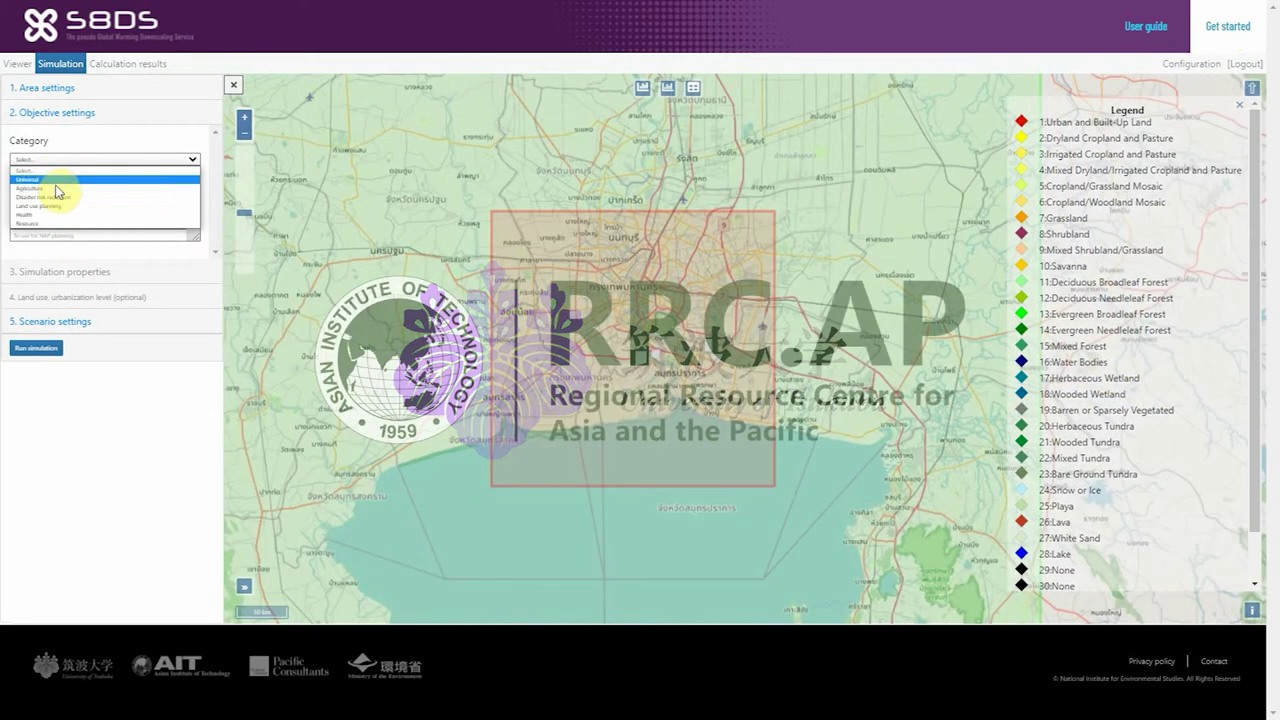
left_click(56, 189)
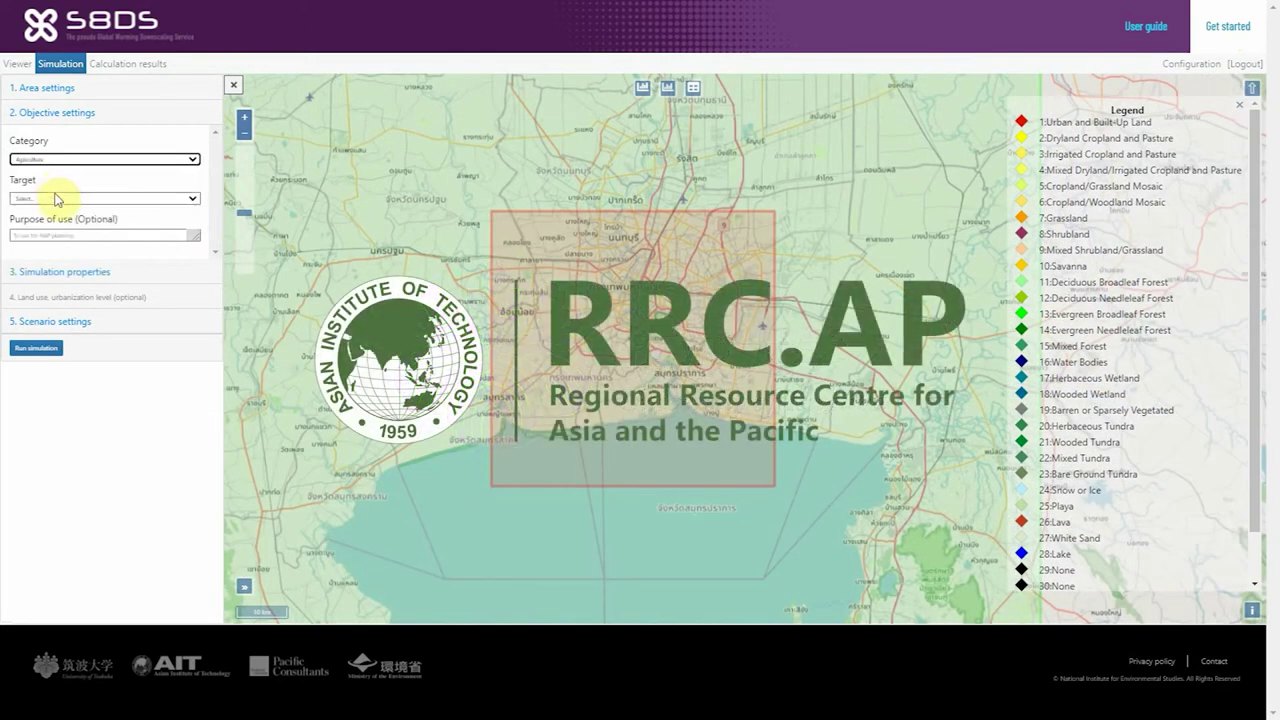
left_click(57, 199)
left_click(51, 219)
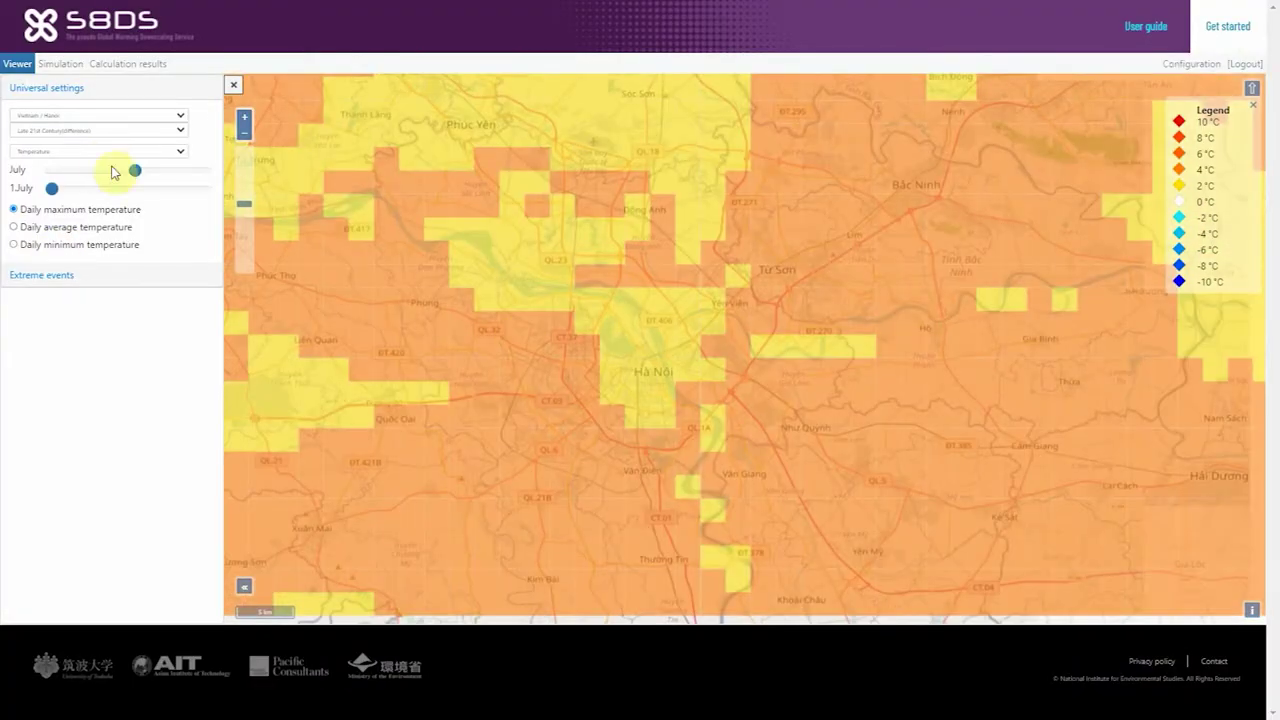
Start new simulation area settings with Thailand as the country and choose an area within it.
left_click(60, 63)
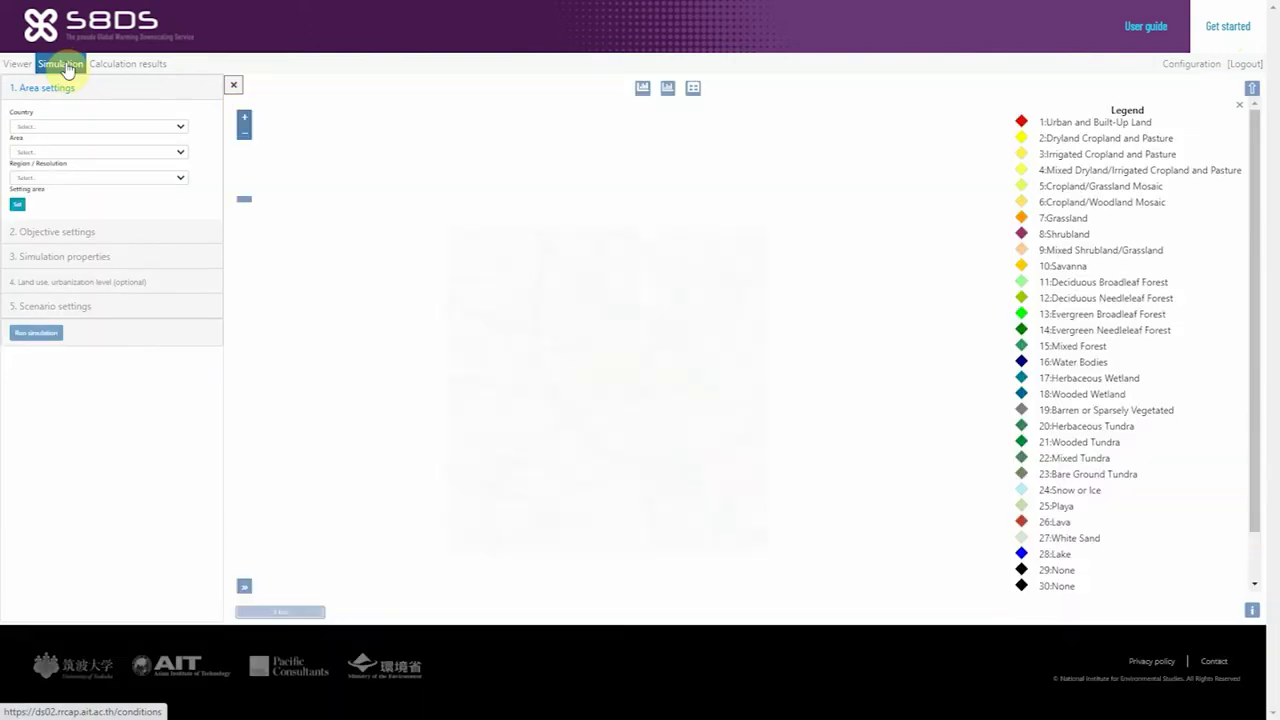
left_click(47, 127)
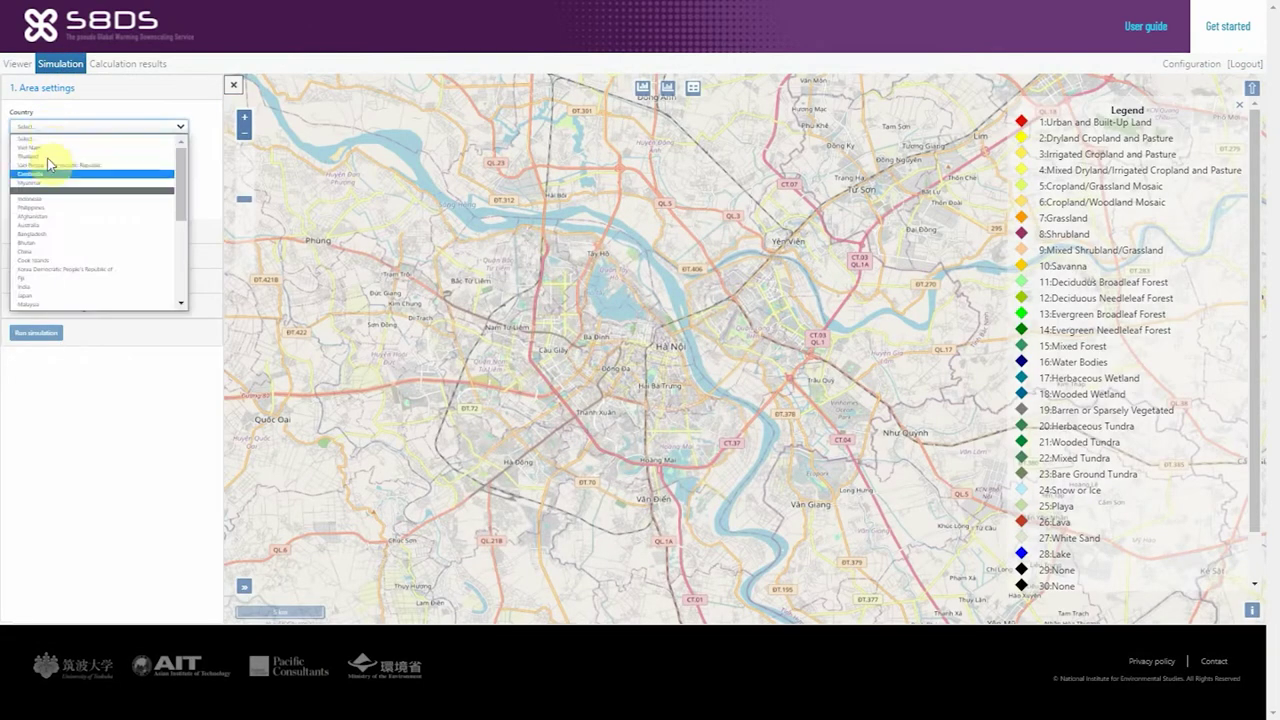
left_click(47, 157)
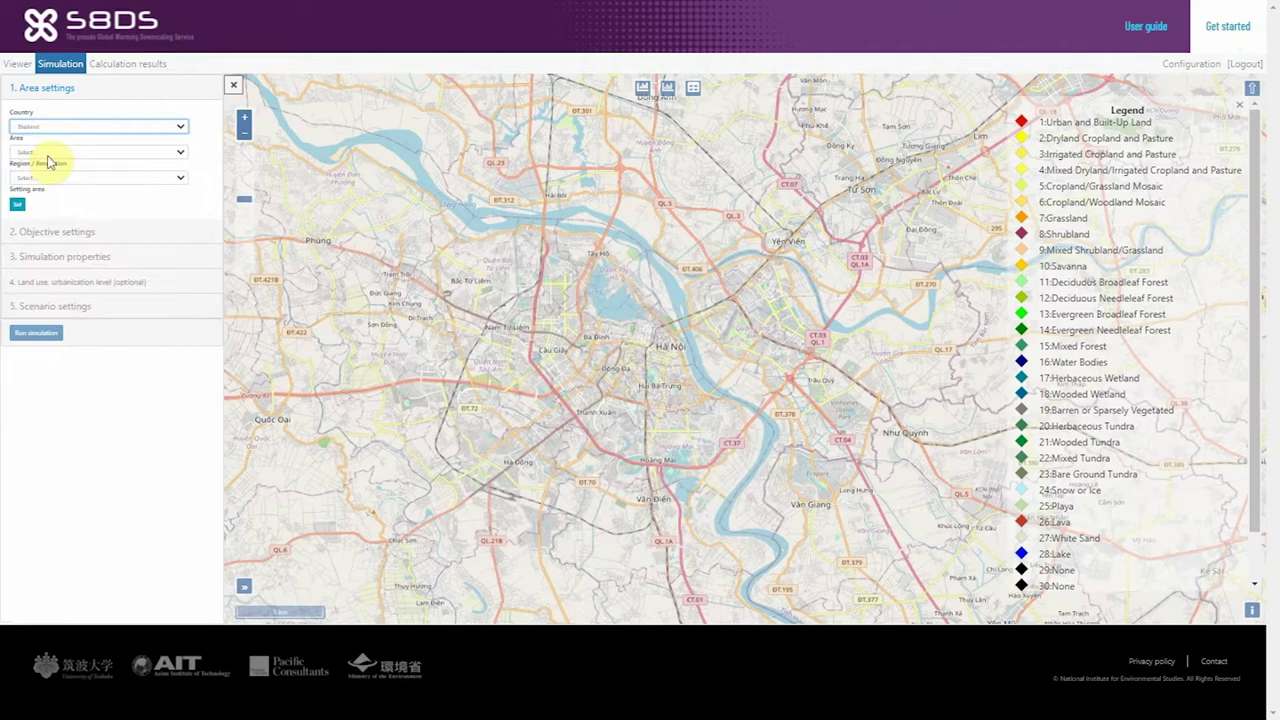
left_click(66, 152)
left_click(63, 180)
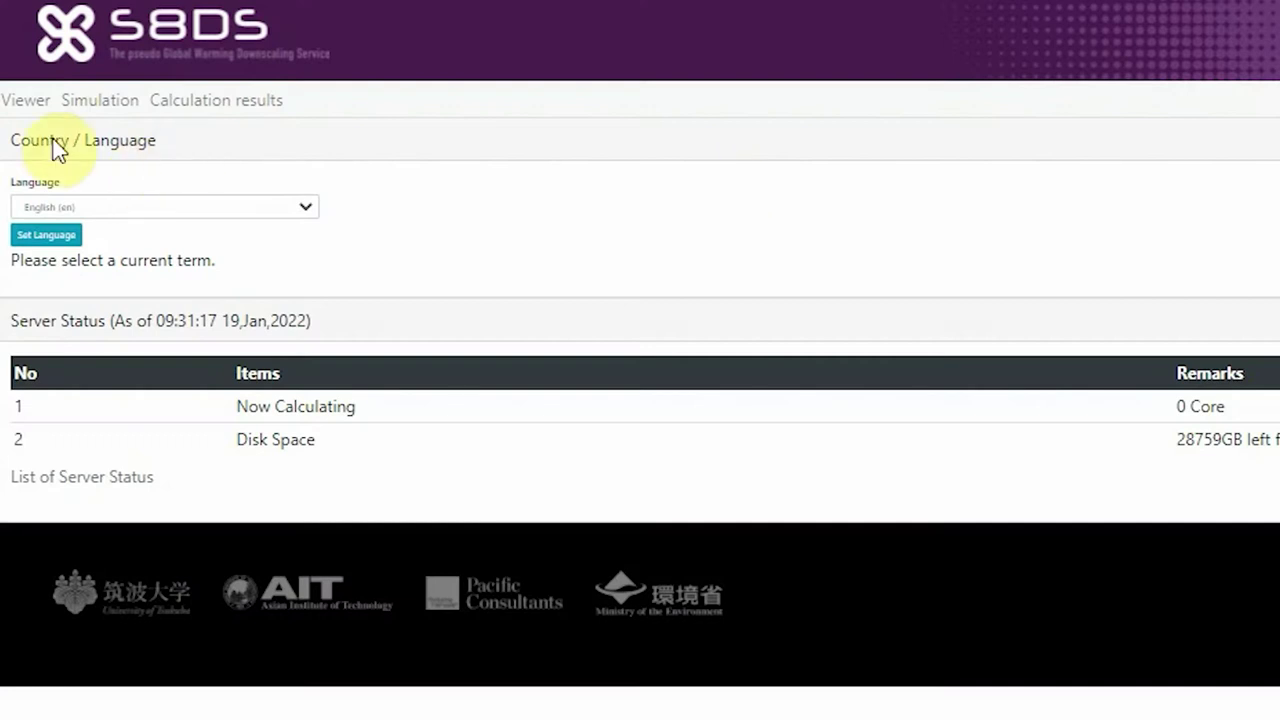
Set the interface language to Tiếng Việt (vi) in the configuration.
left_click(101, 211)
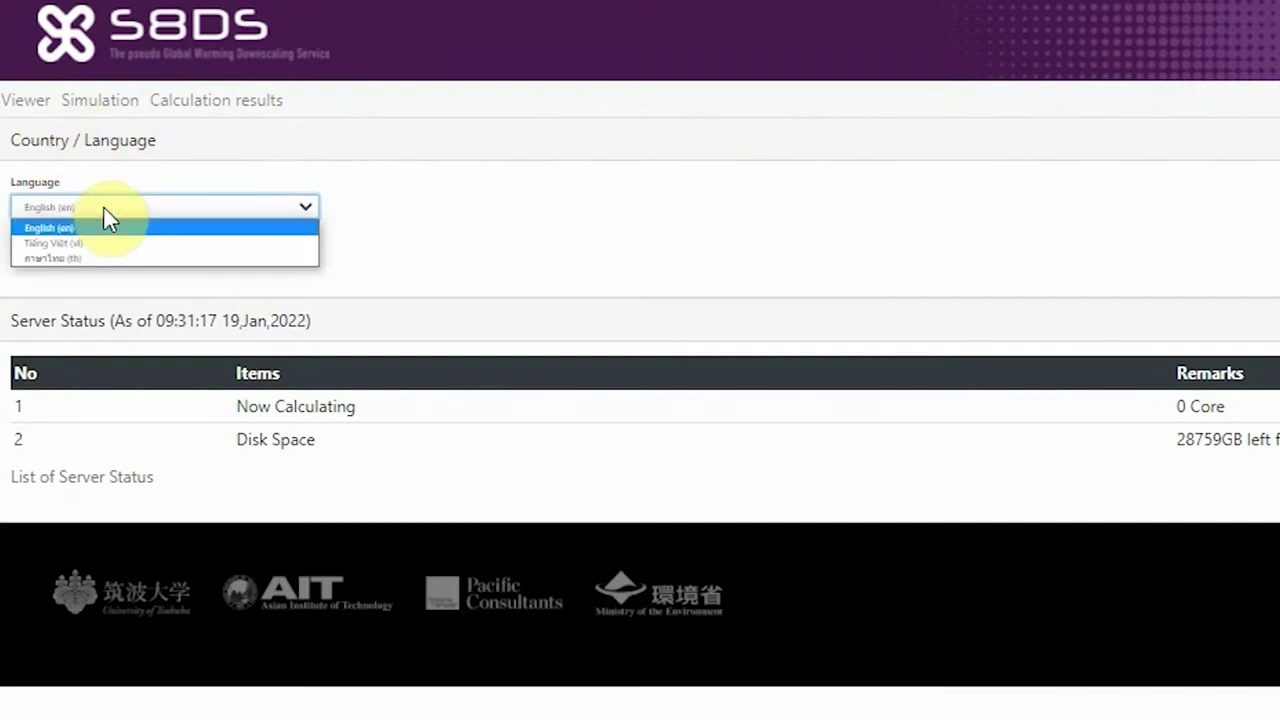
left_click(62, 243)
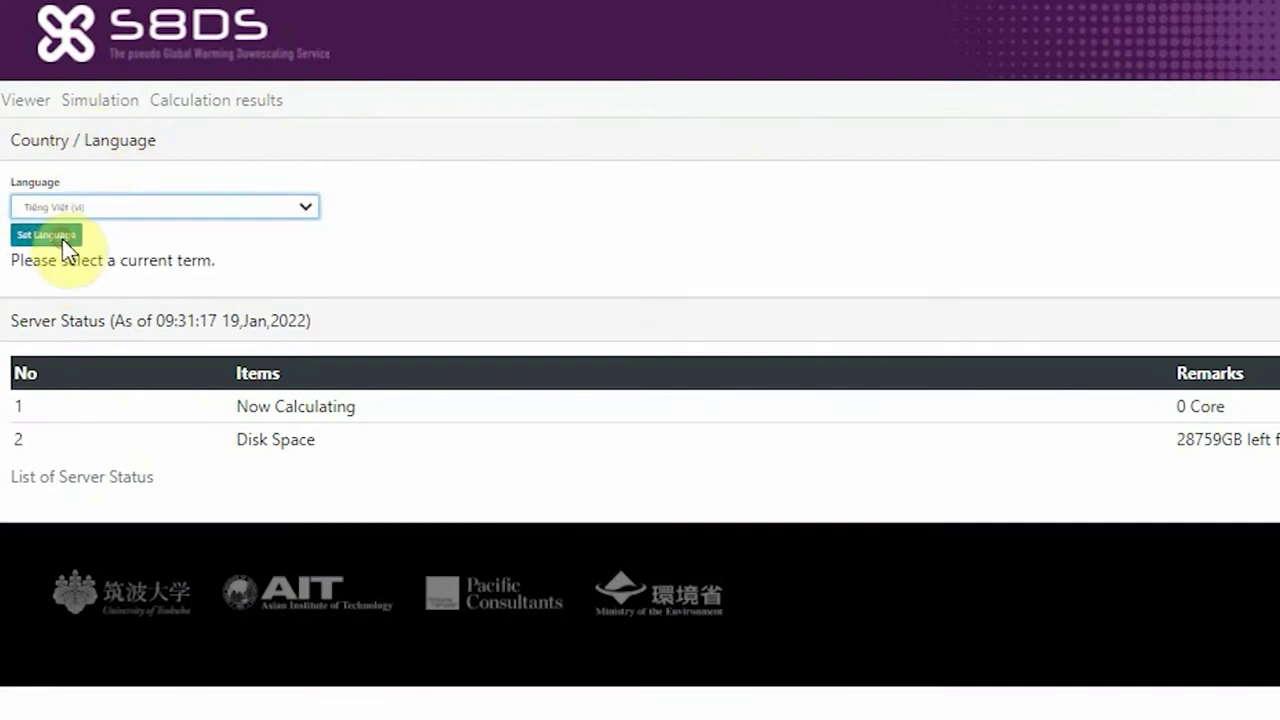
left_click(42, 238)
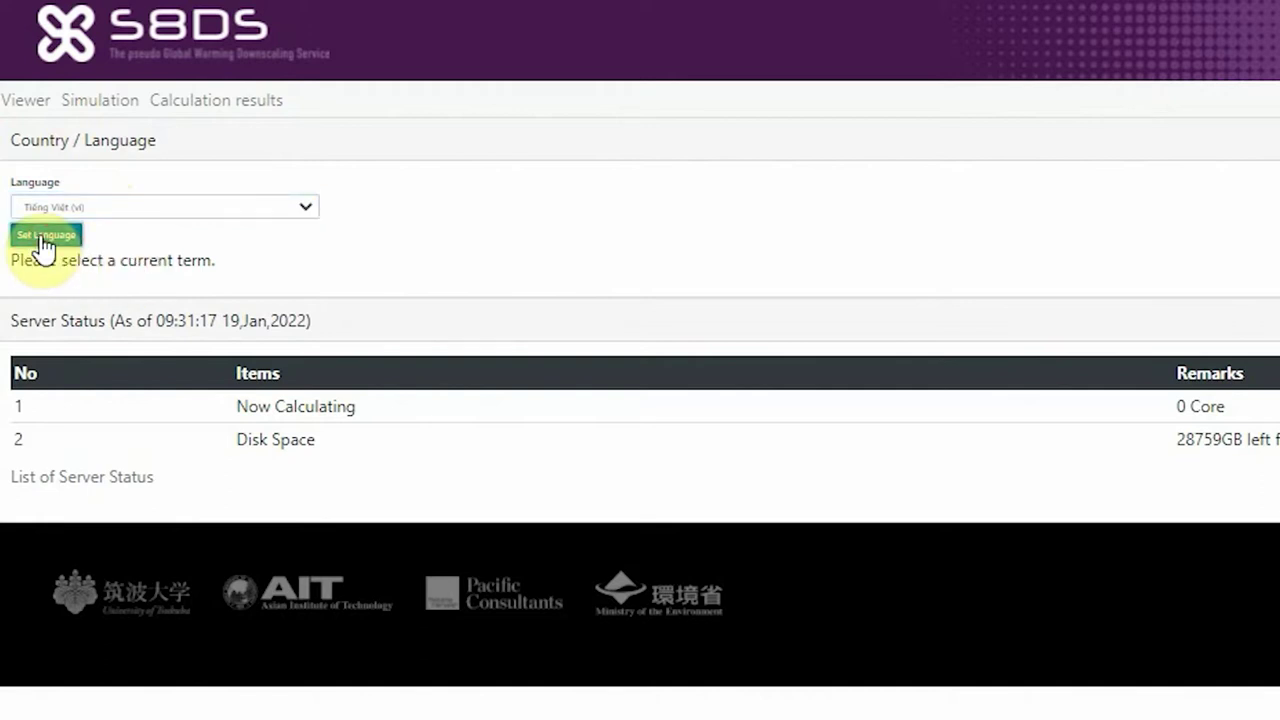
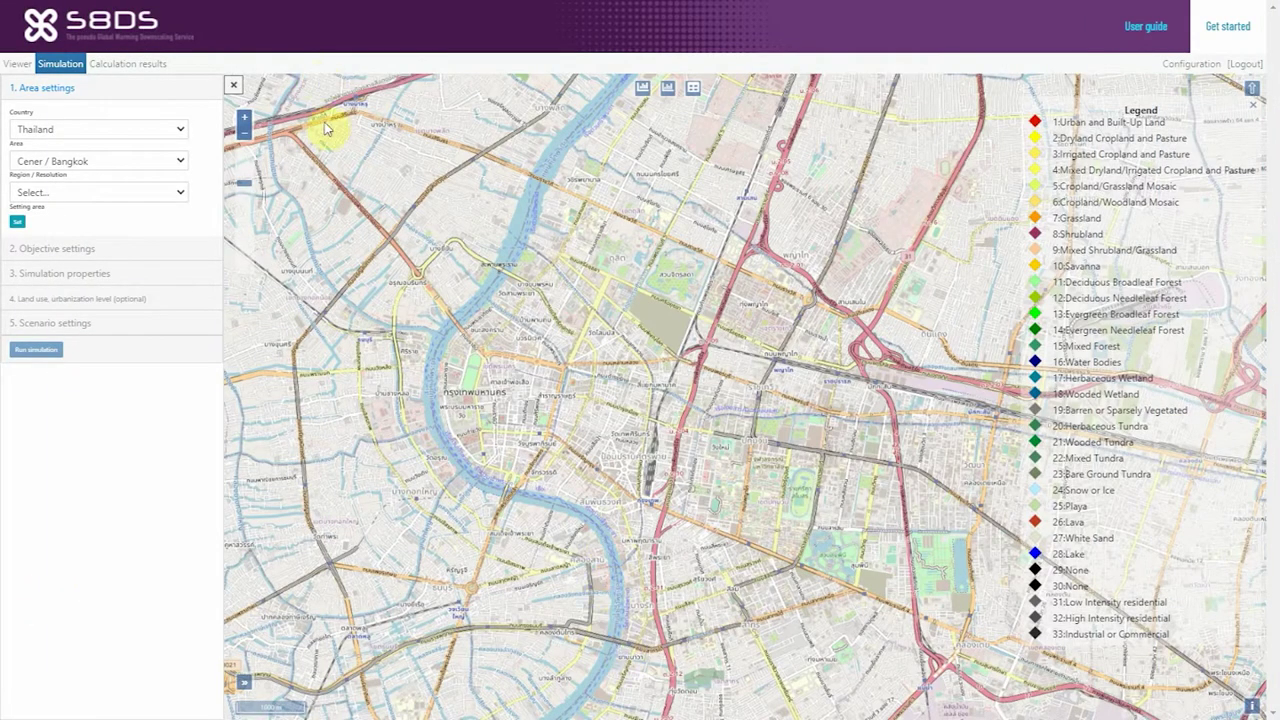
Apply region 250km x 250km / 5km to the Bangkok area and open the objective category choices.
left_click(117, 130)
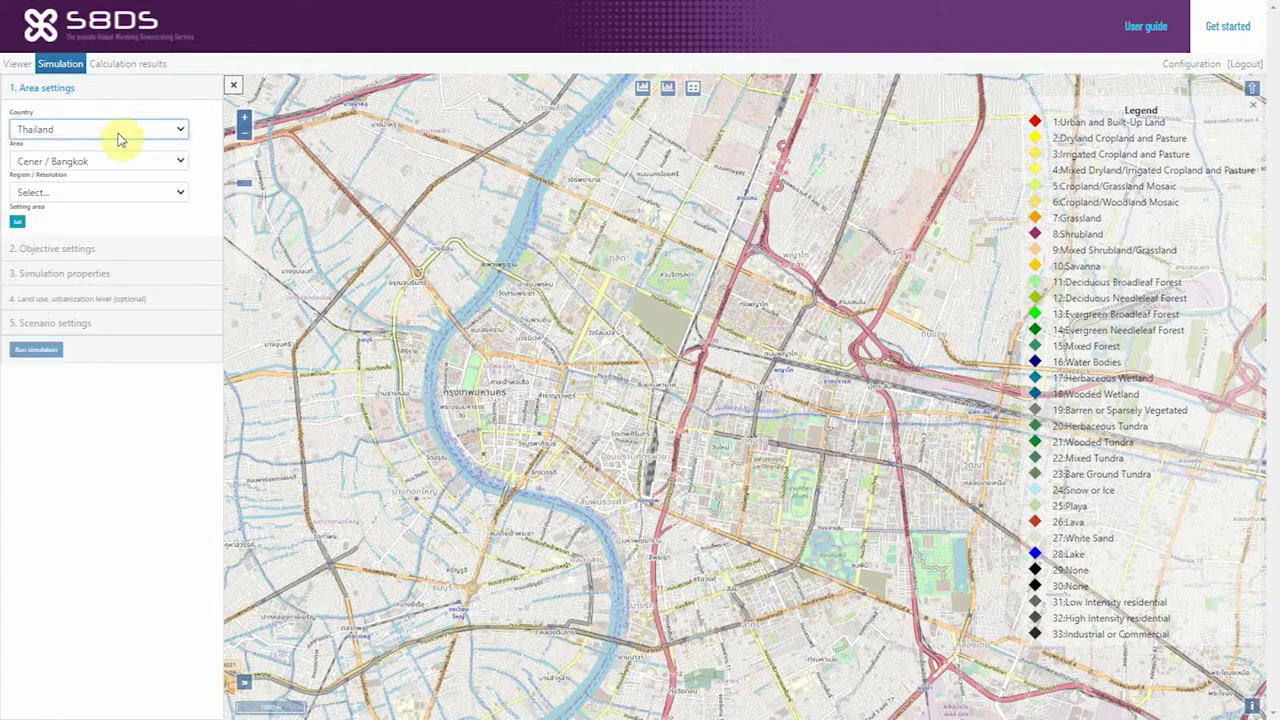
left_click(96, 194)
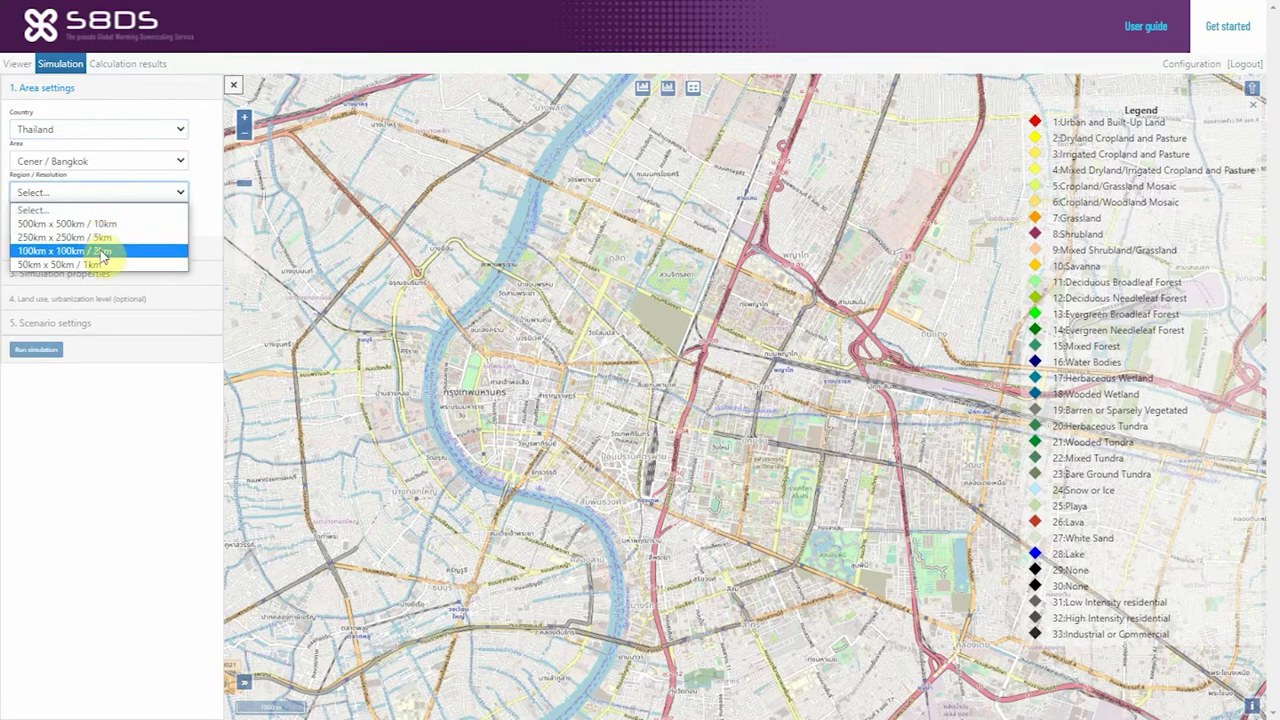
left_click(104, 358)
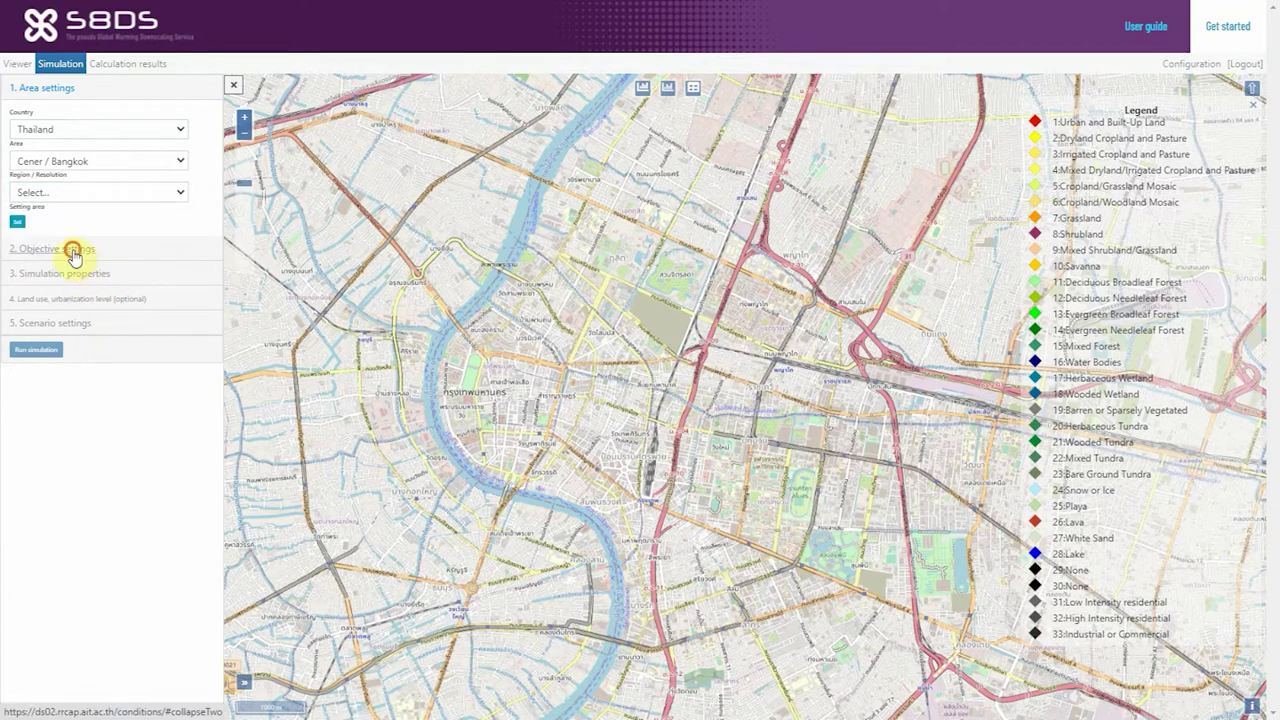
left_click(83, 198)
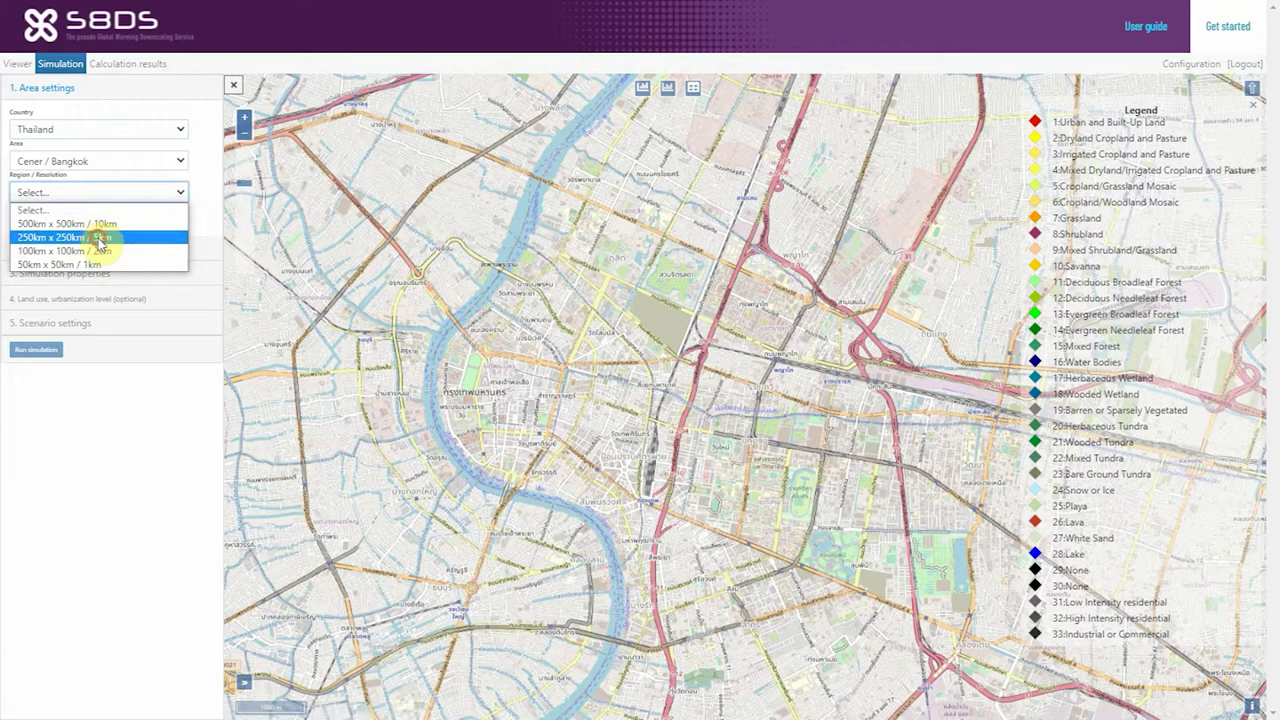
left_click(100, 240)
left_click(78, 254)
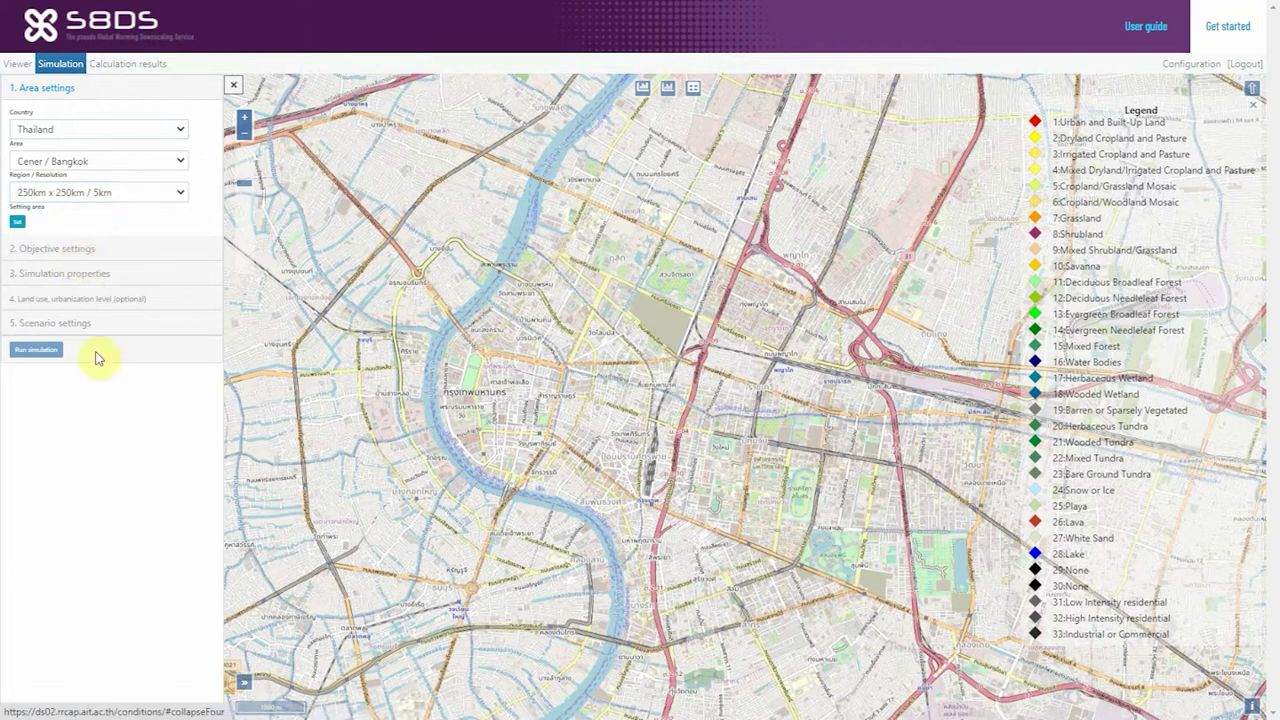
left_click(17, 222)
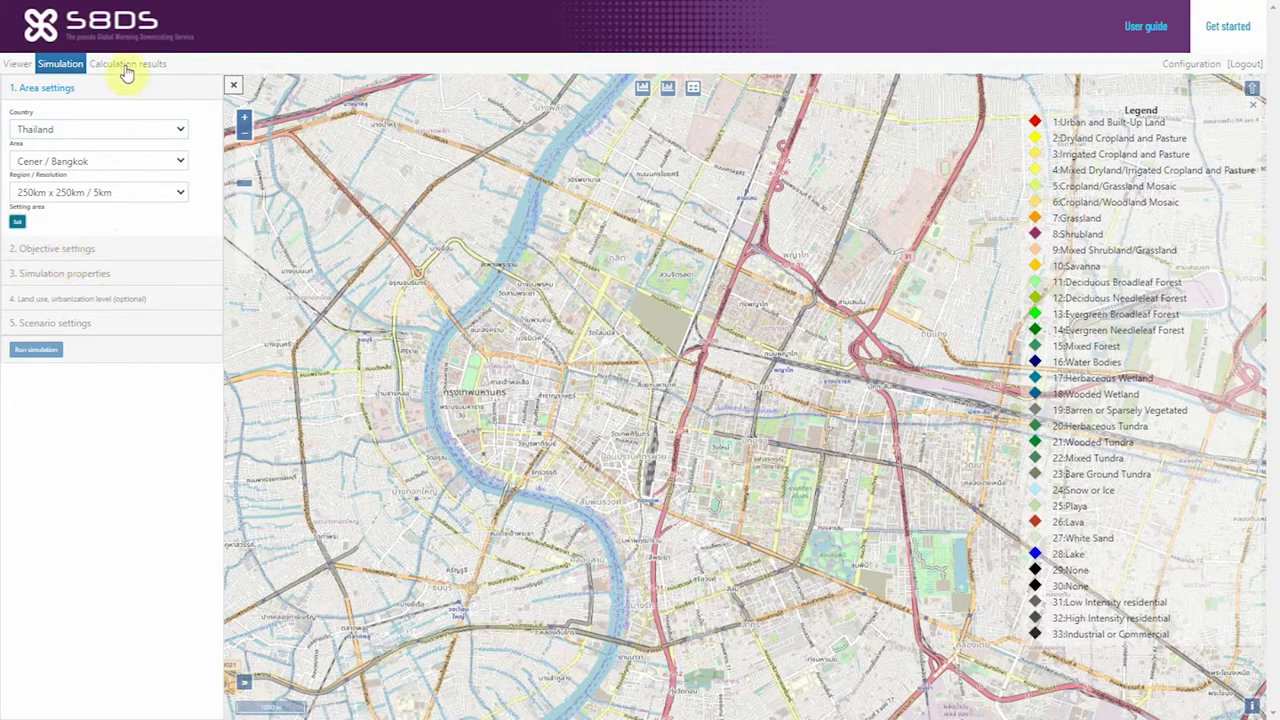
left_click(72, 160)
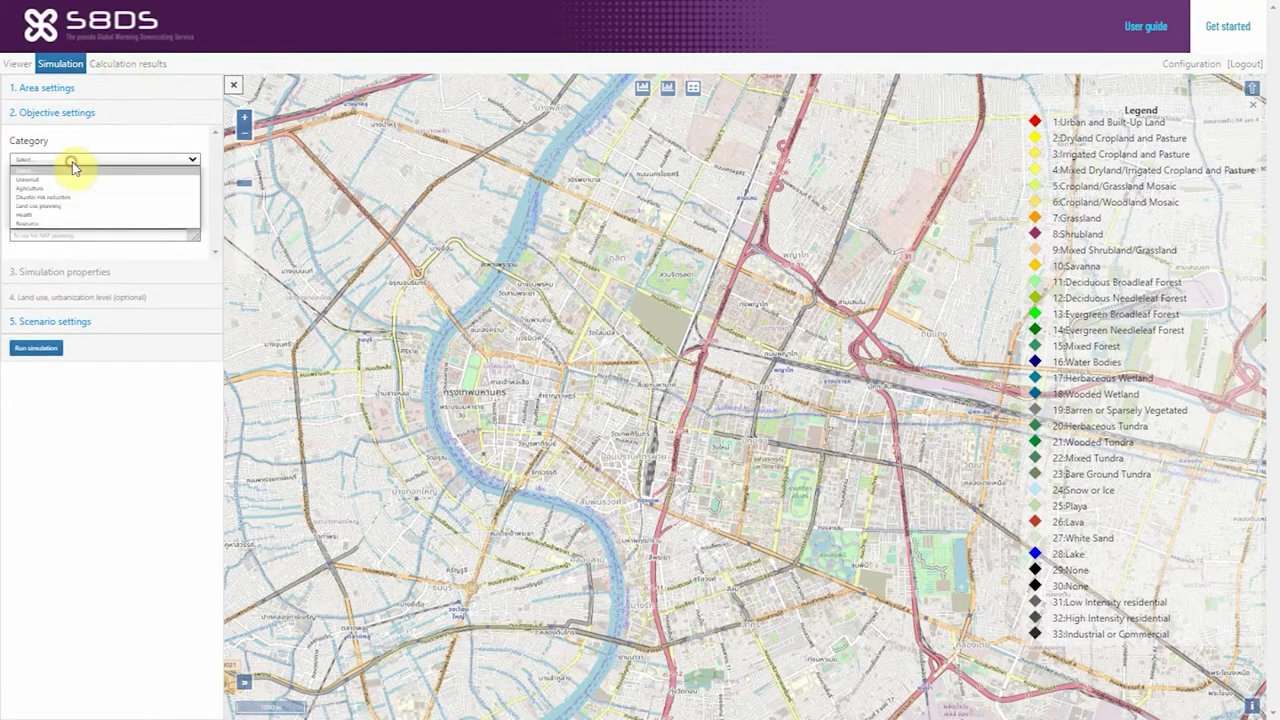
View the calculation result for ChangMai with 500x500km/10km resolution and purpose Resource, showing its full extent.
left_click(141, 66)
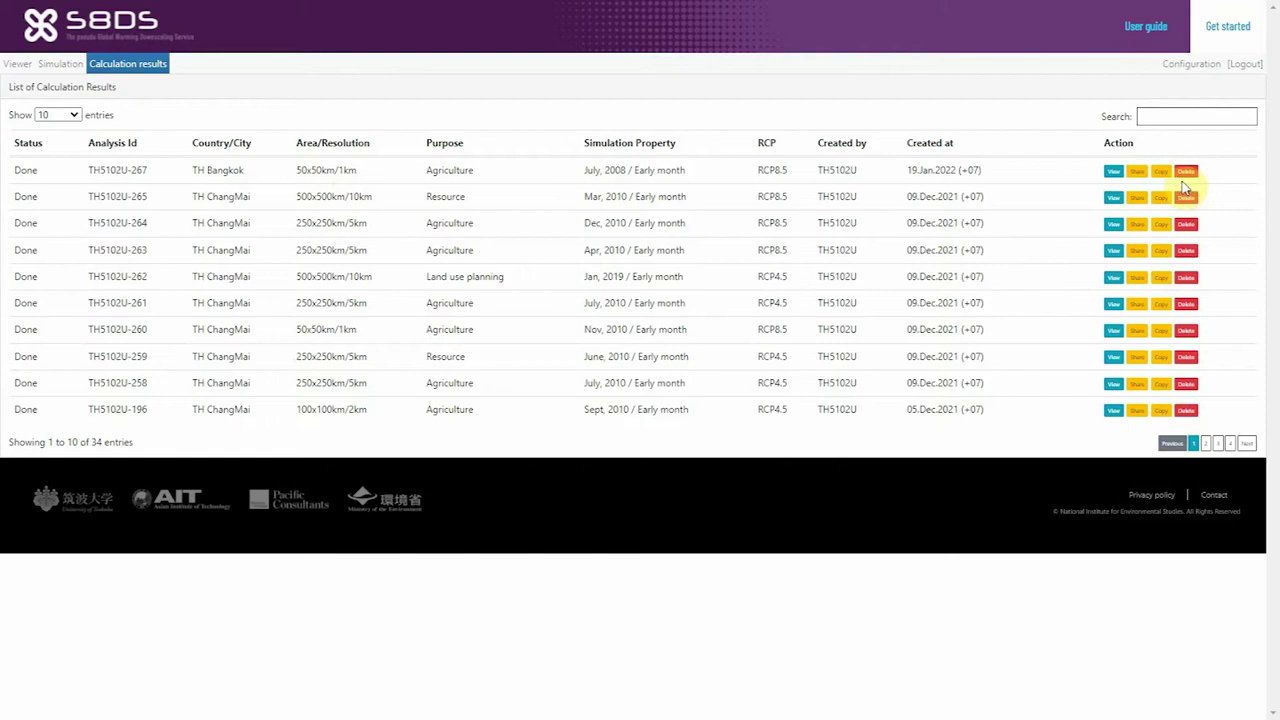
left_click(1113, 200)
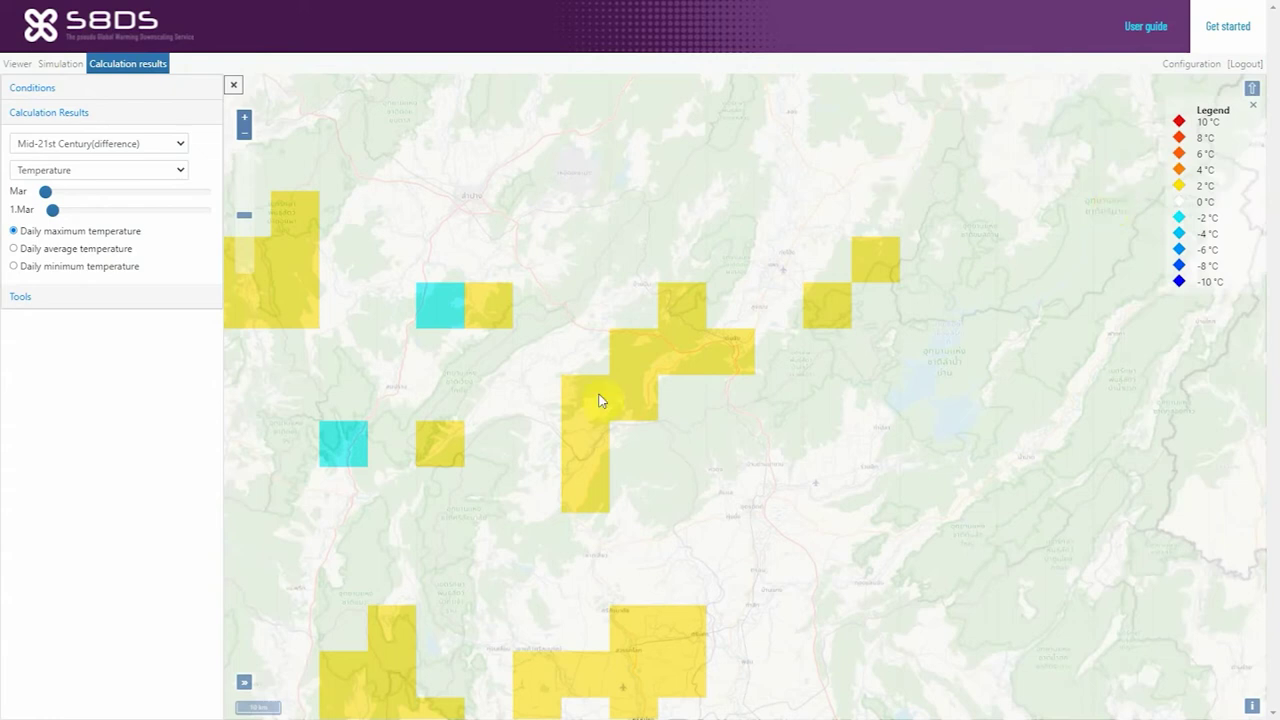
scroll(614, 400, "down", 3)
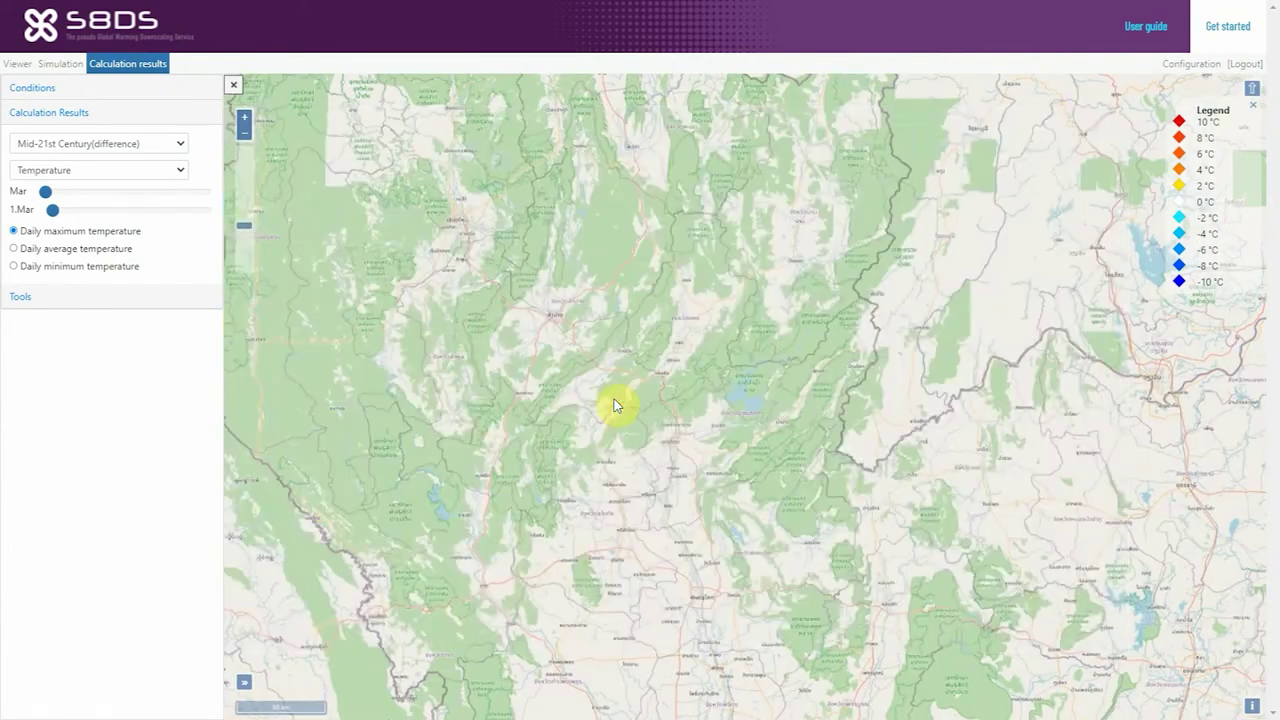
scroll(614, 405, "down", 1)
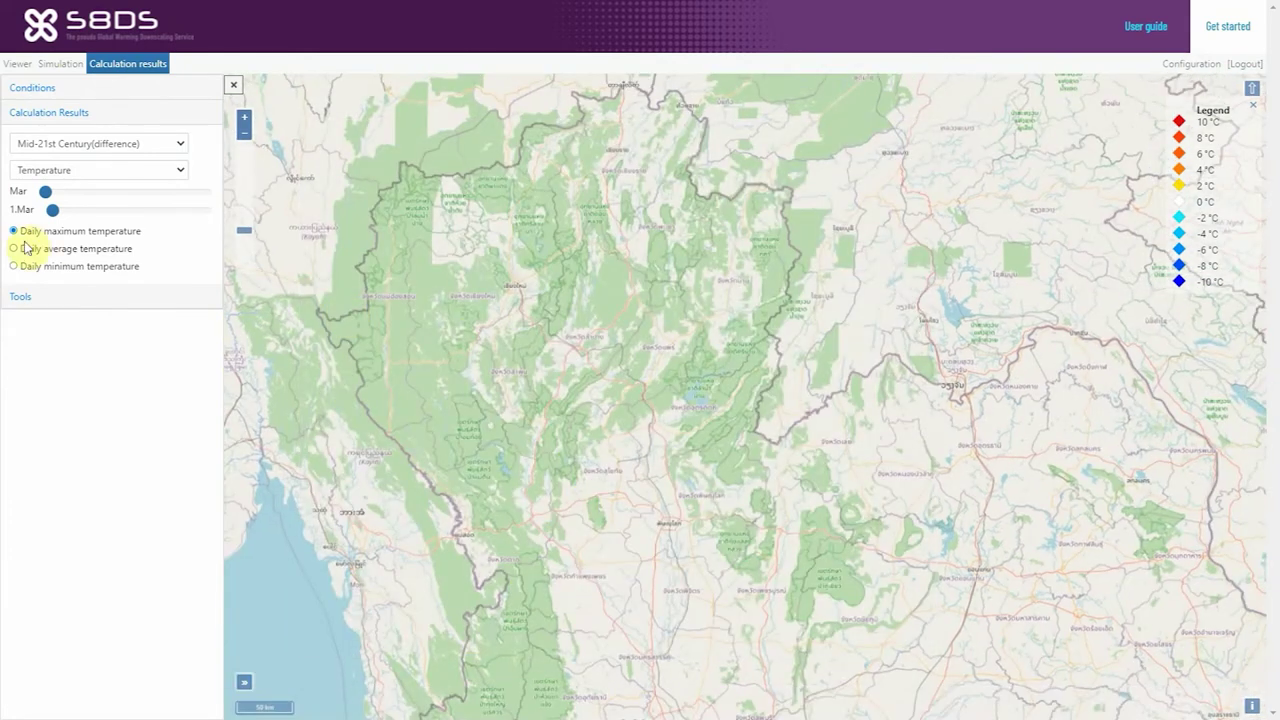
Display the daily average temperature and switch the result layer to Current.
left_click(14, 248)
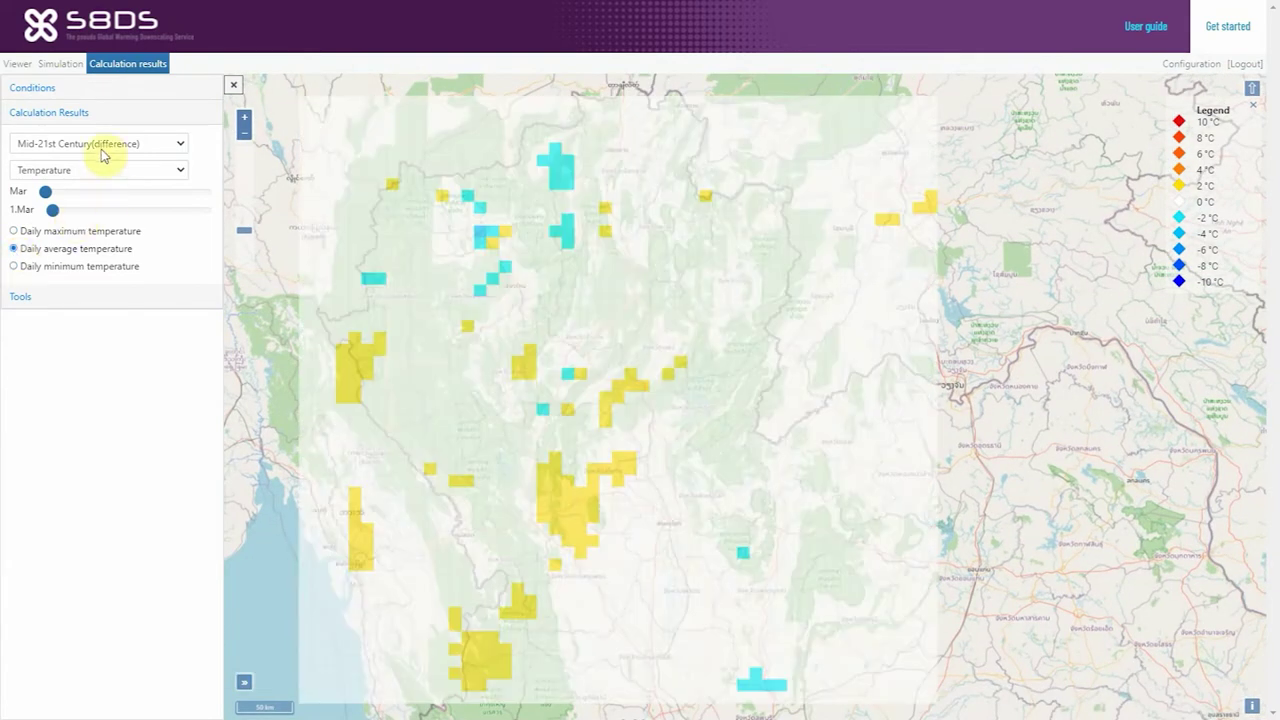
left_click(101, 148)
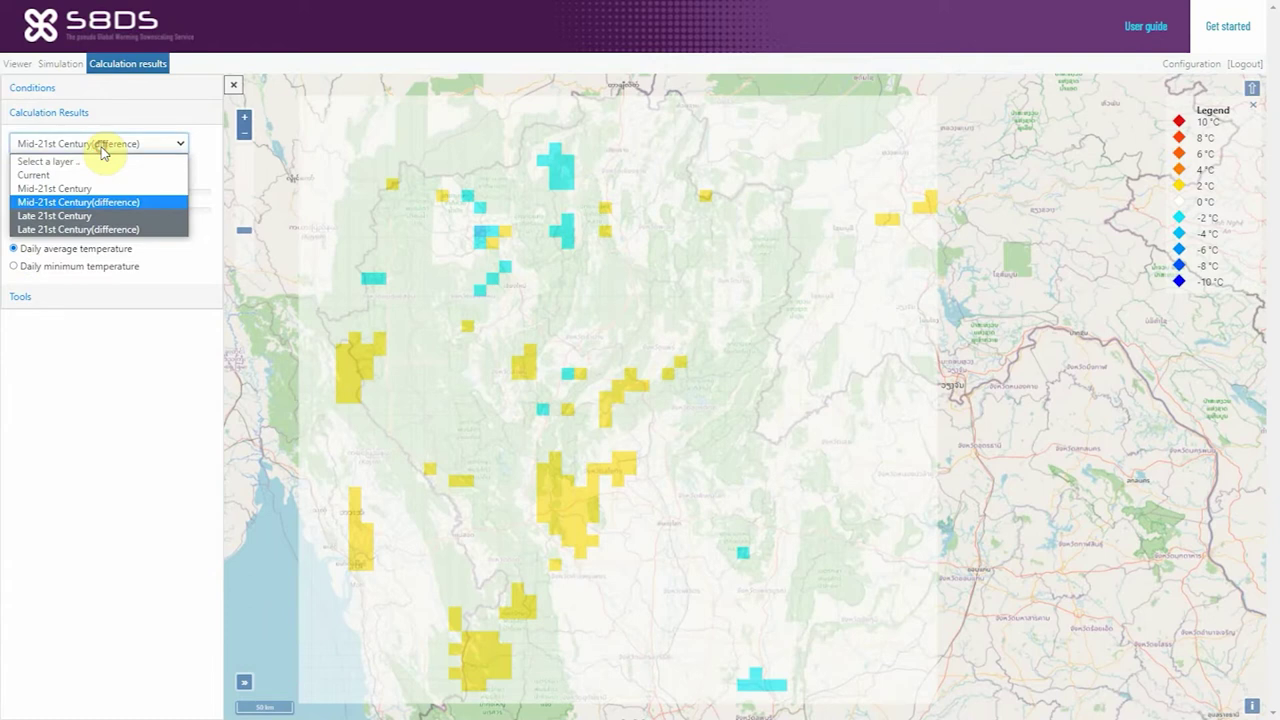
left_click(76, 176)
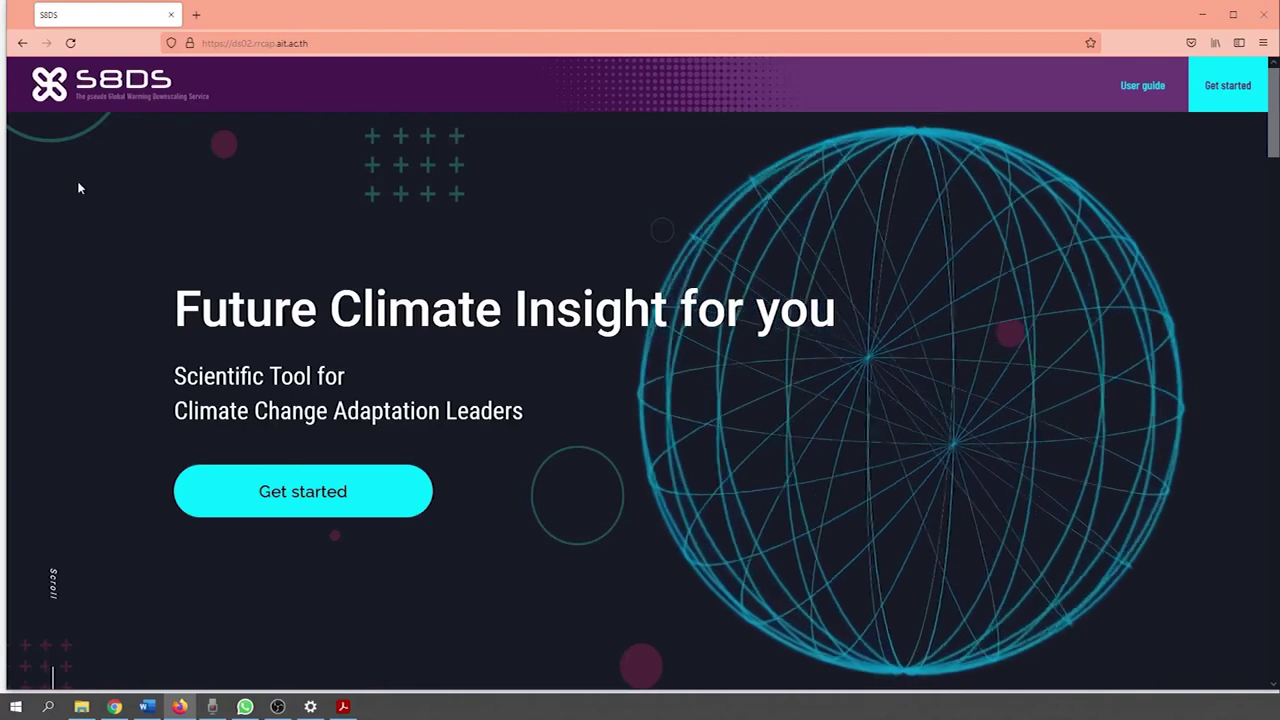
Read the home page's service description and the overviews of the View, Simulation and Results modes.
scroll(85, 200, "down", 2)
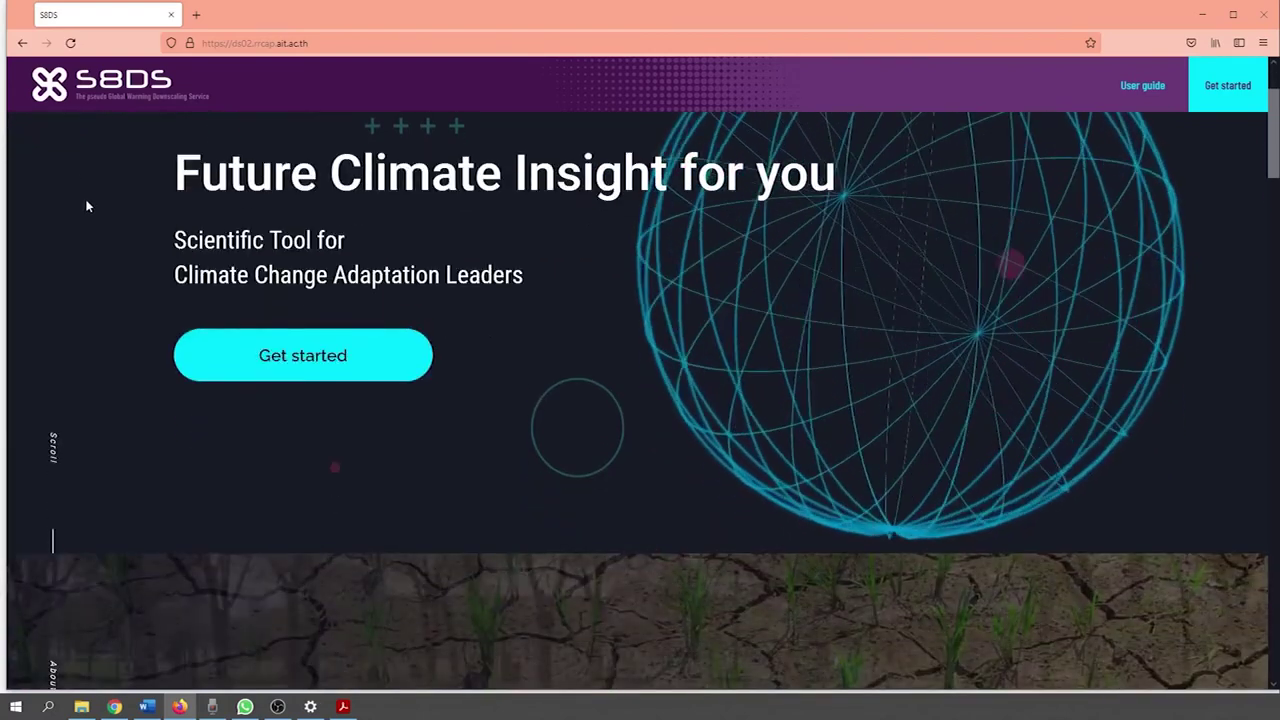
scroll(86, 205, "down", 1)
scroll(57, 450, "down", 1)
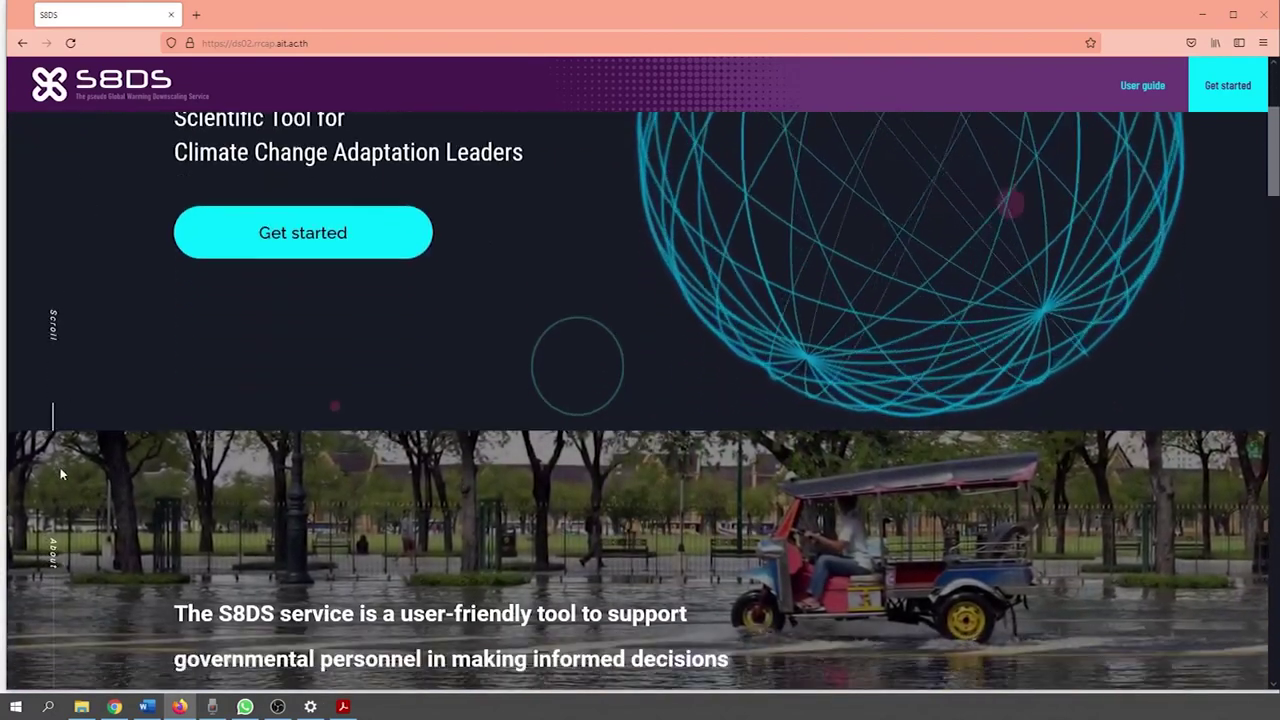
scroll(60, 470, "down", 2)
scroll(70, 450, "down", 1)
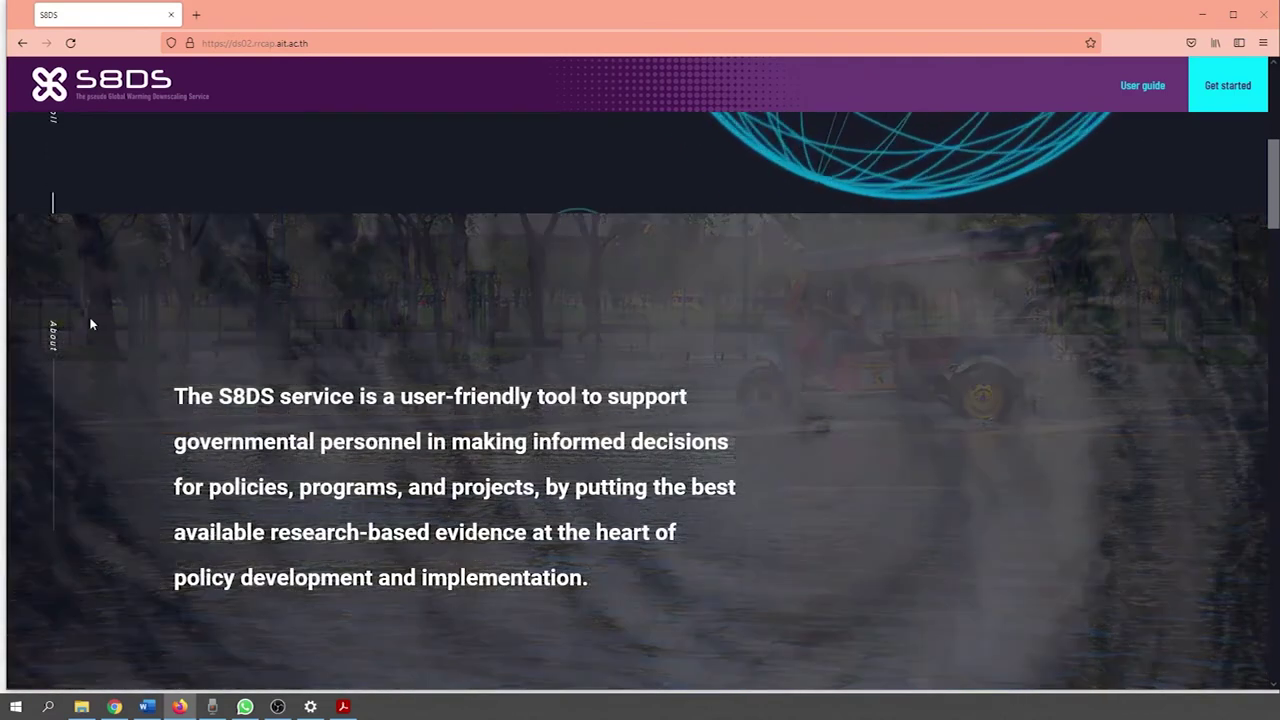
scroll(124, 366, "down", 1)
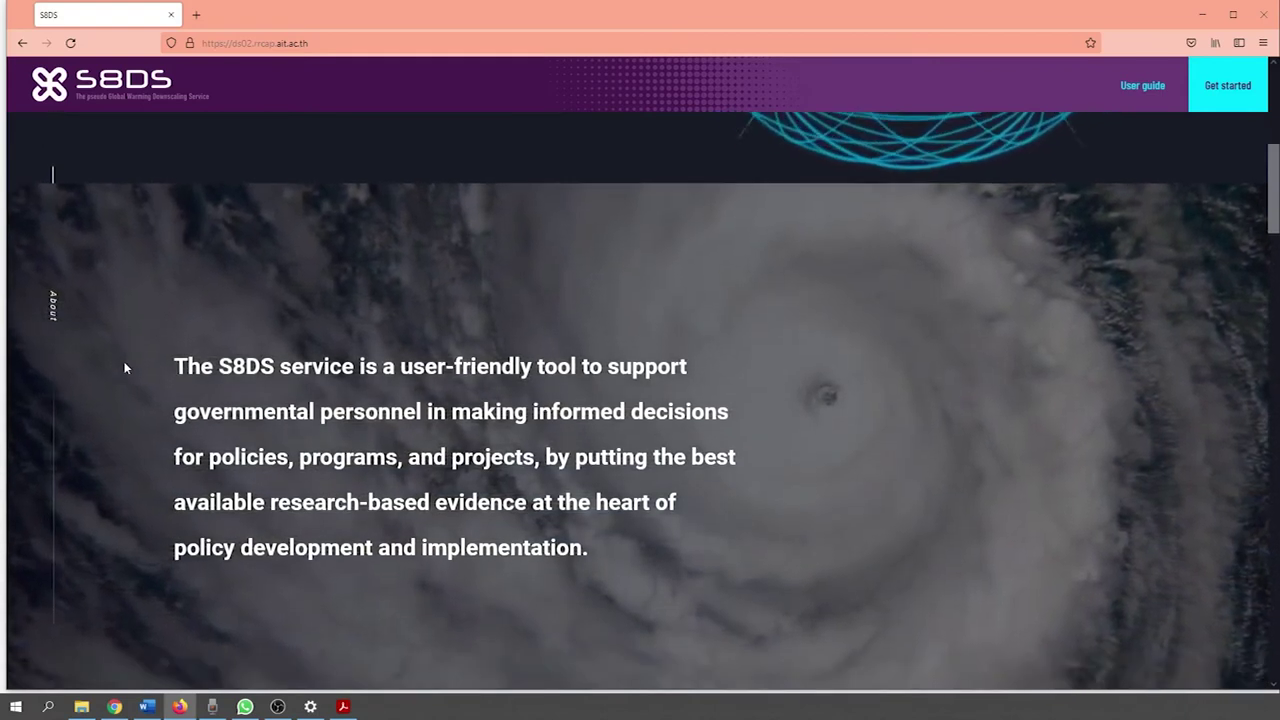
scroll(124, 368, "down", 1)
scroll(124, 368, "down", 5)
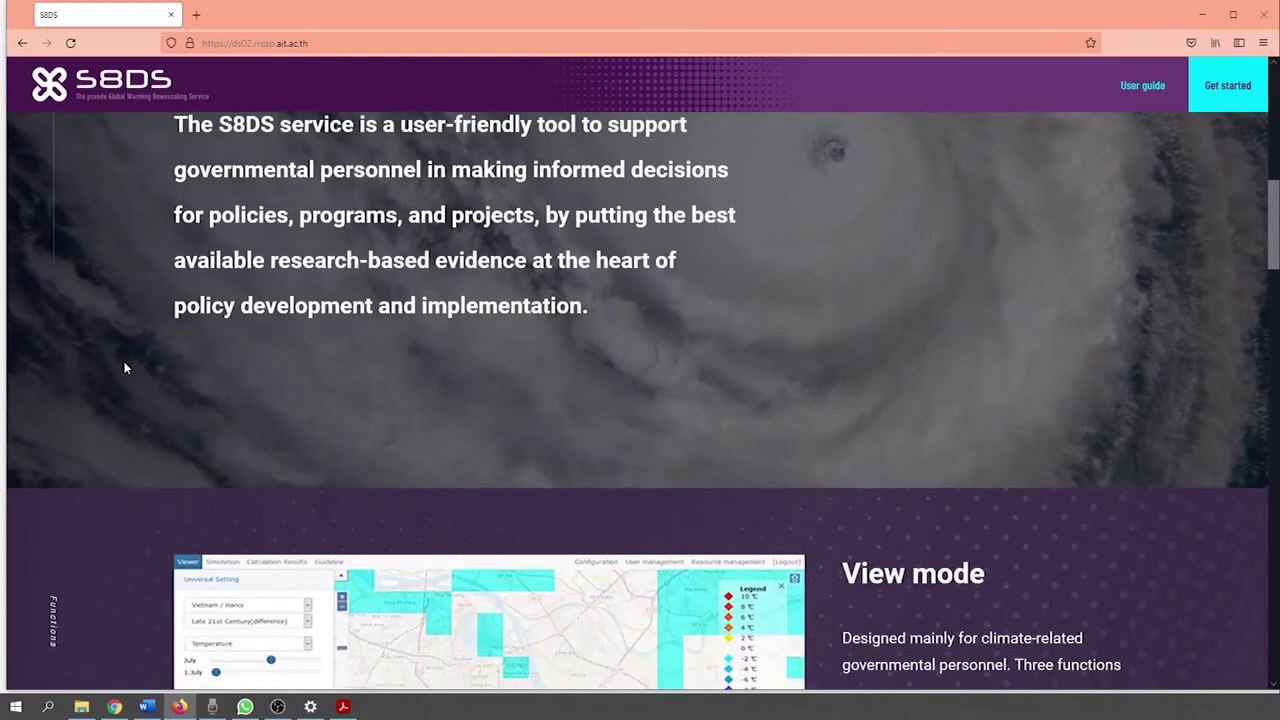
scroll(124, 368, "down", 5)
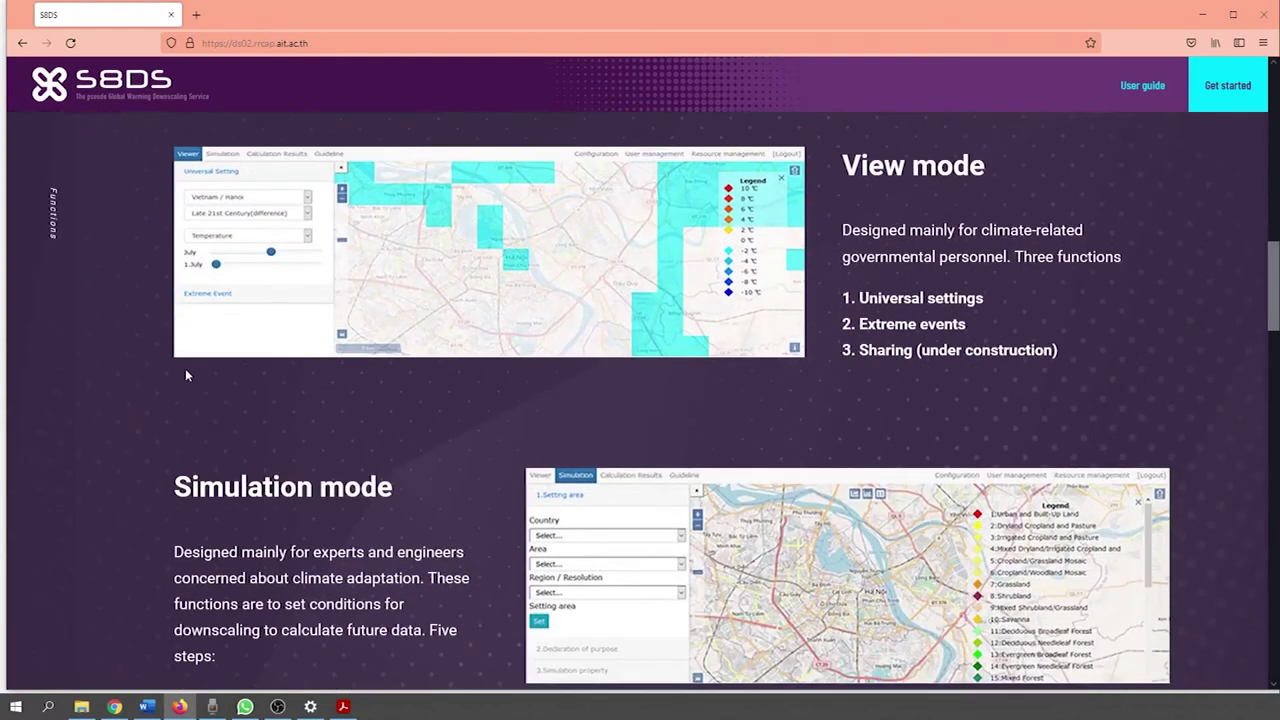
scroll(186, 374, "down", 8)
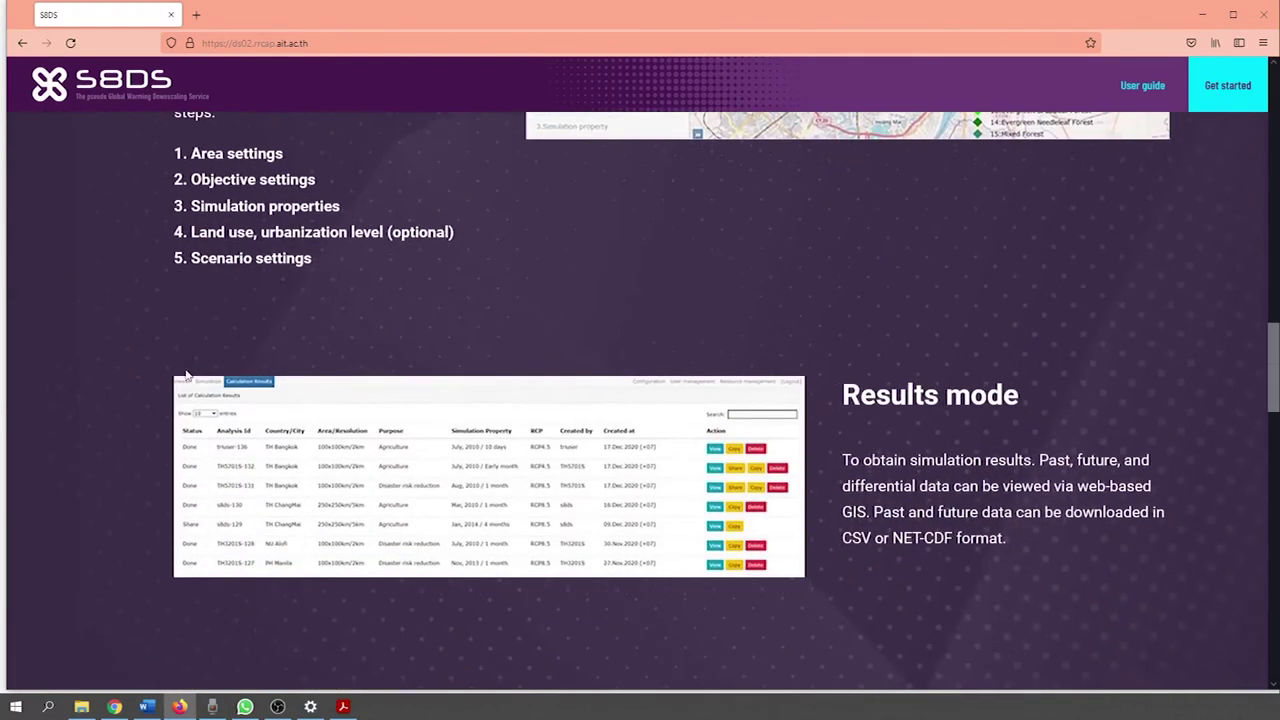
Examine the use cases on record-breaking typhoons, Southeast Asian mega-city projections and the agriculture sector.
scroll(185, 375, "down", 2)
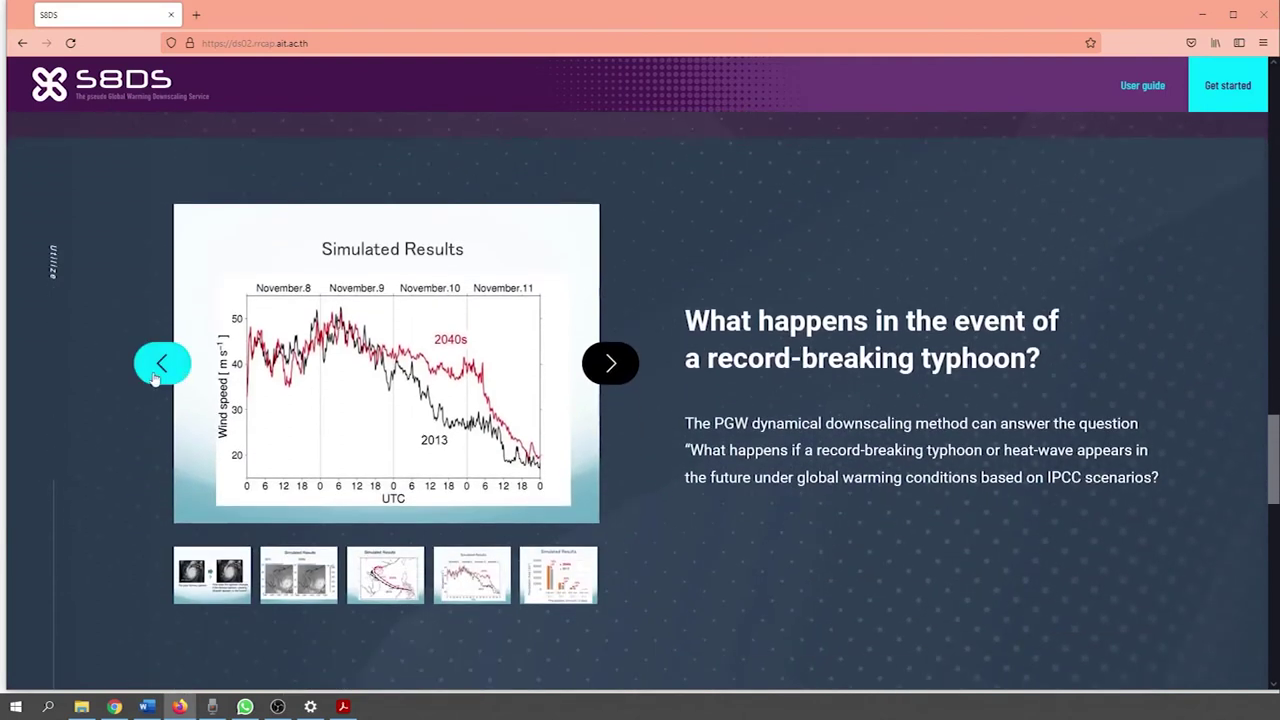
scroll(128, 411, "down", 2)
scroll(129, 410, "down", 5)
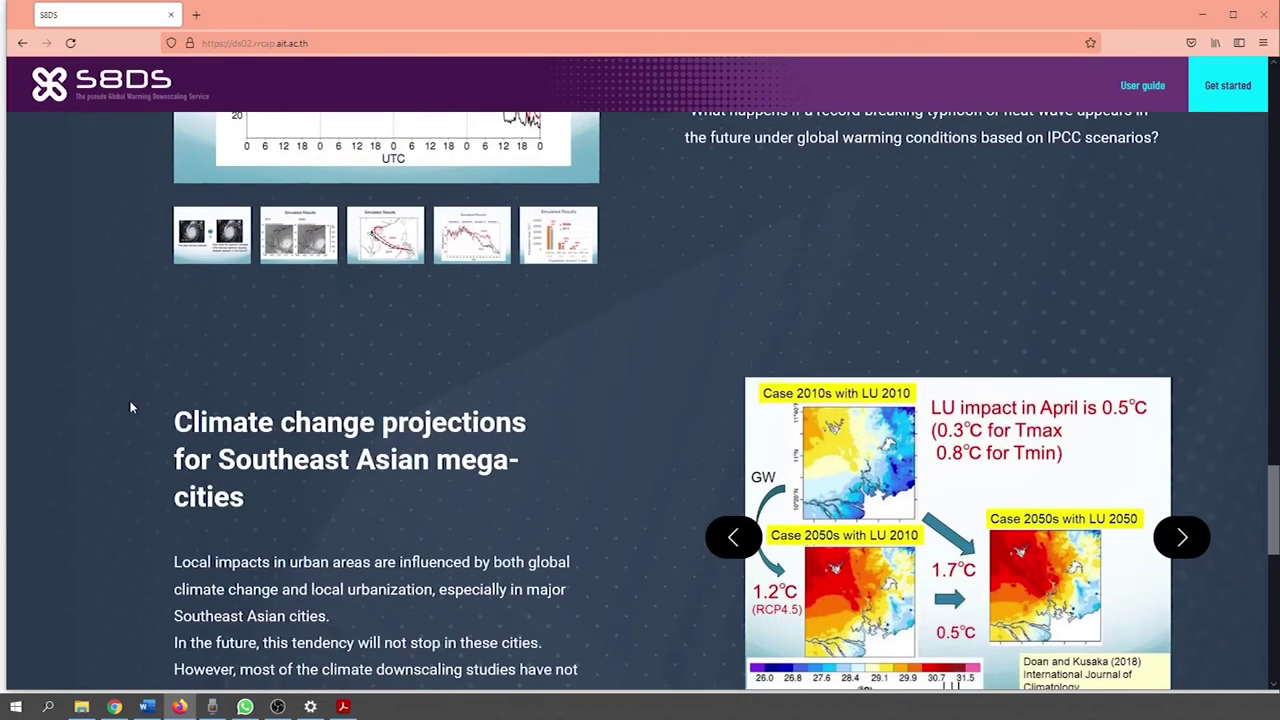
scroll(130, 407, "down", 1)
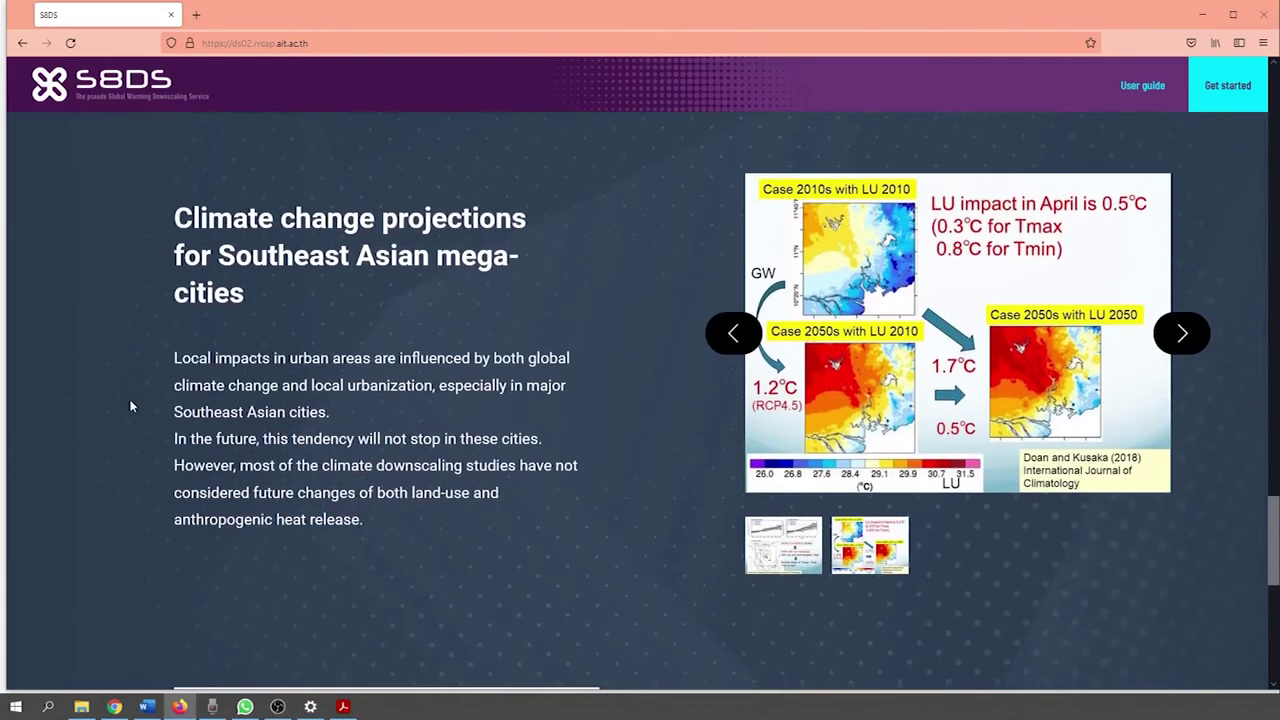
scroll(132, 401, "down", 5)
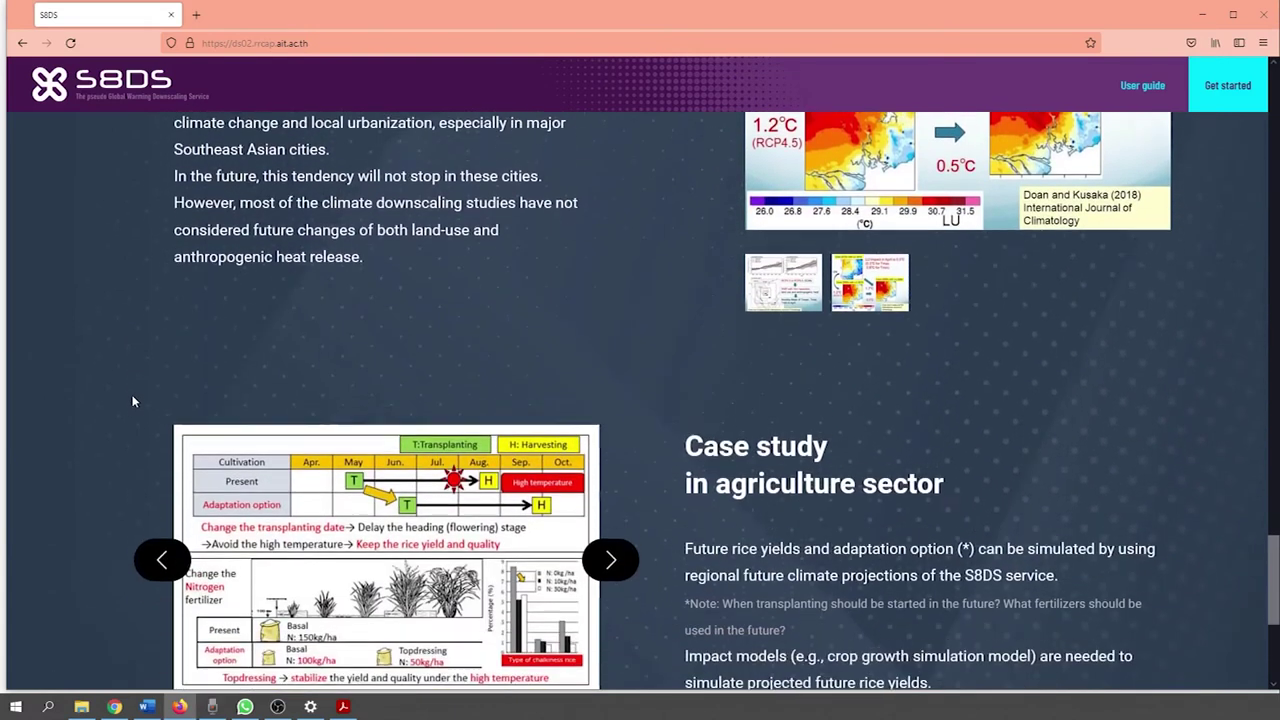
scroll(132, 399, "down", 2)
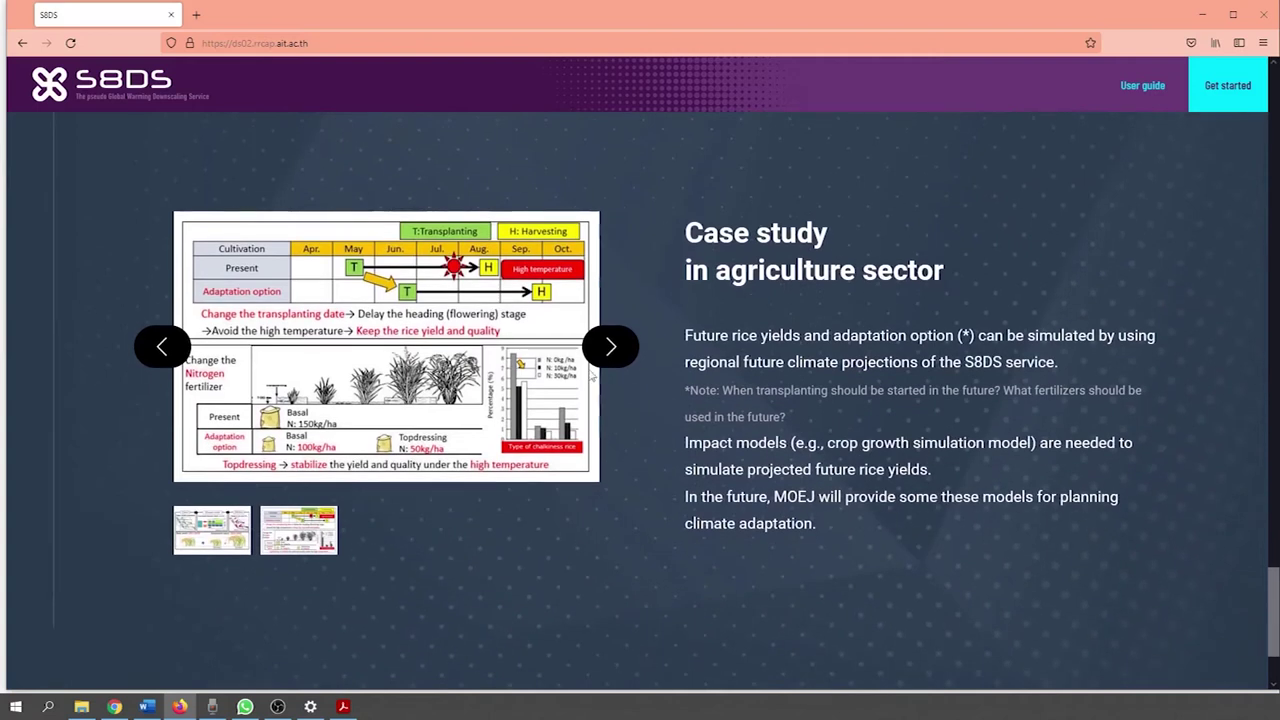
Browse to another slide in the agriculture and mega-cities galleries and return to the record-breaking typhoon section.
left_click(606, 352)
scroll(621, 358, "up", 2)
scroll(621, 358, "up", 4)
left_click(731, 284)
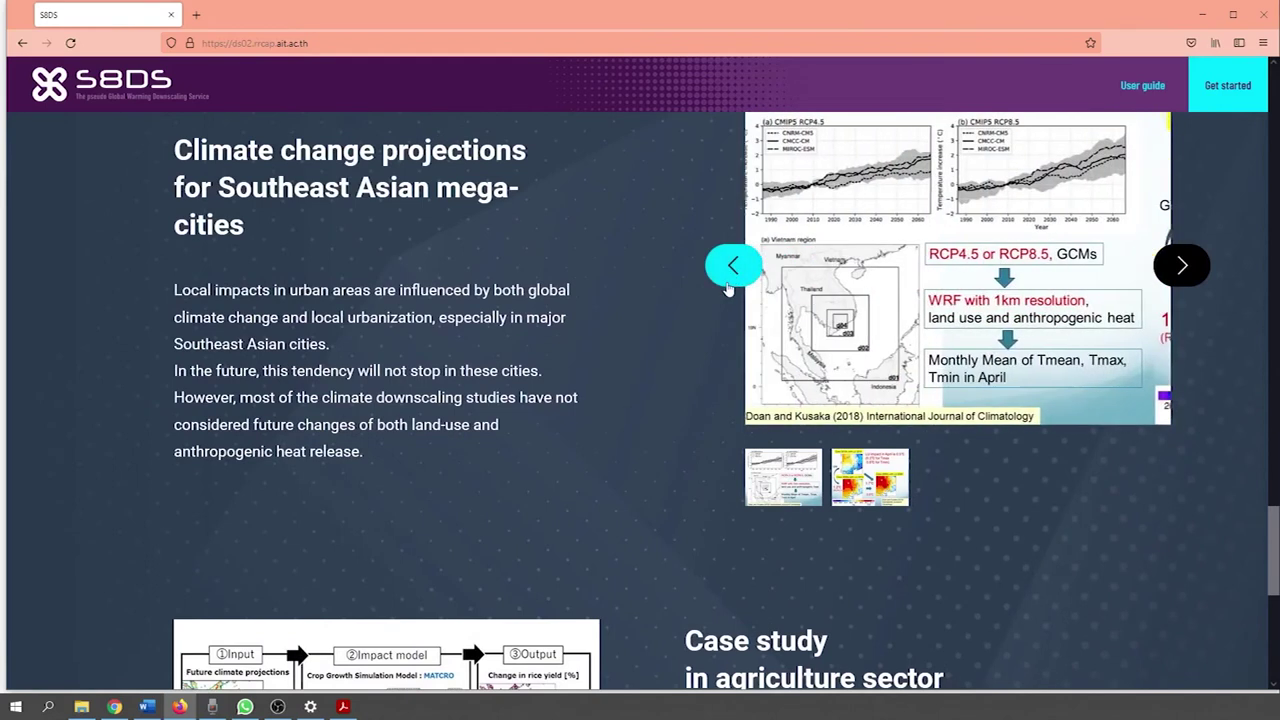
scroll(692, 293, "up", 6)
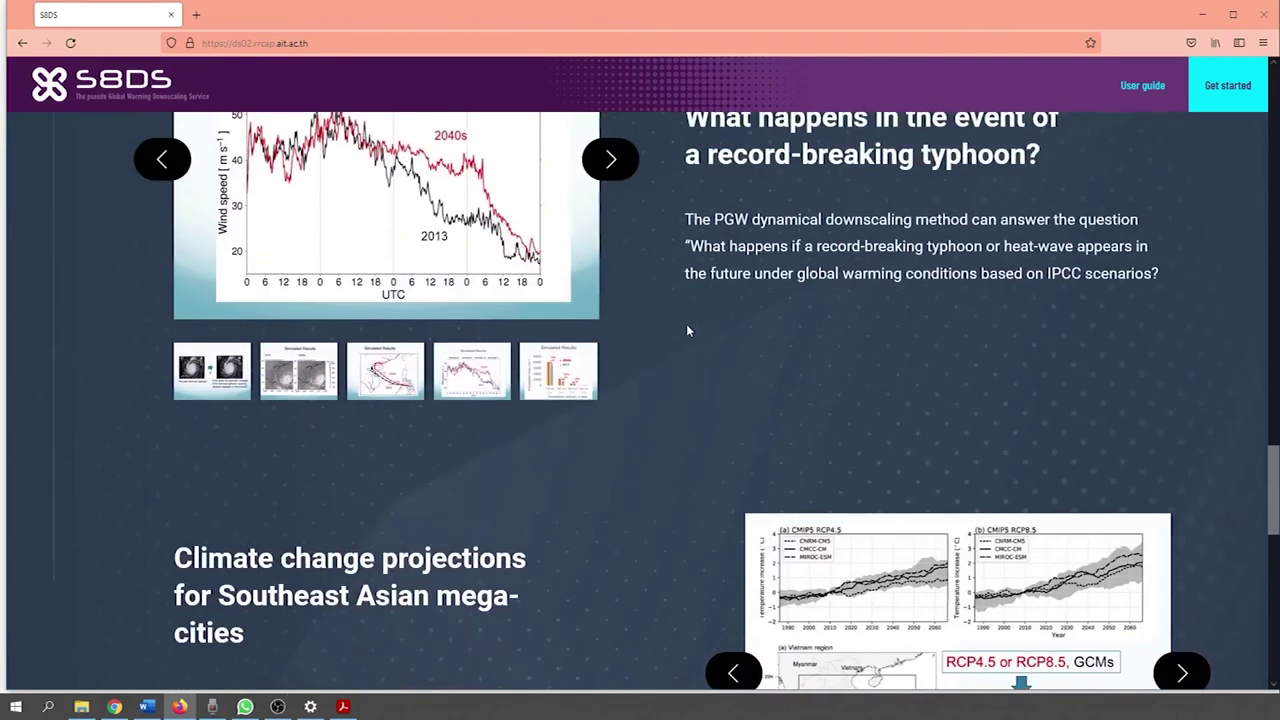
scroll(693, 324, "up", 2)
scroll(885, 342, "up", 8)
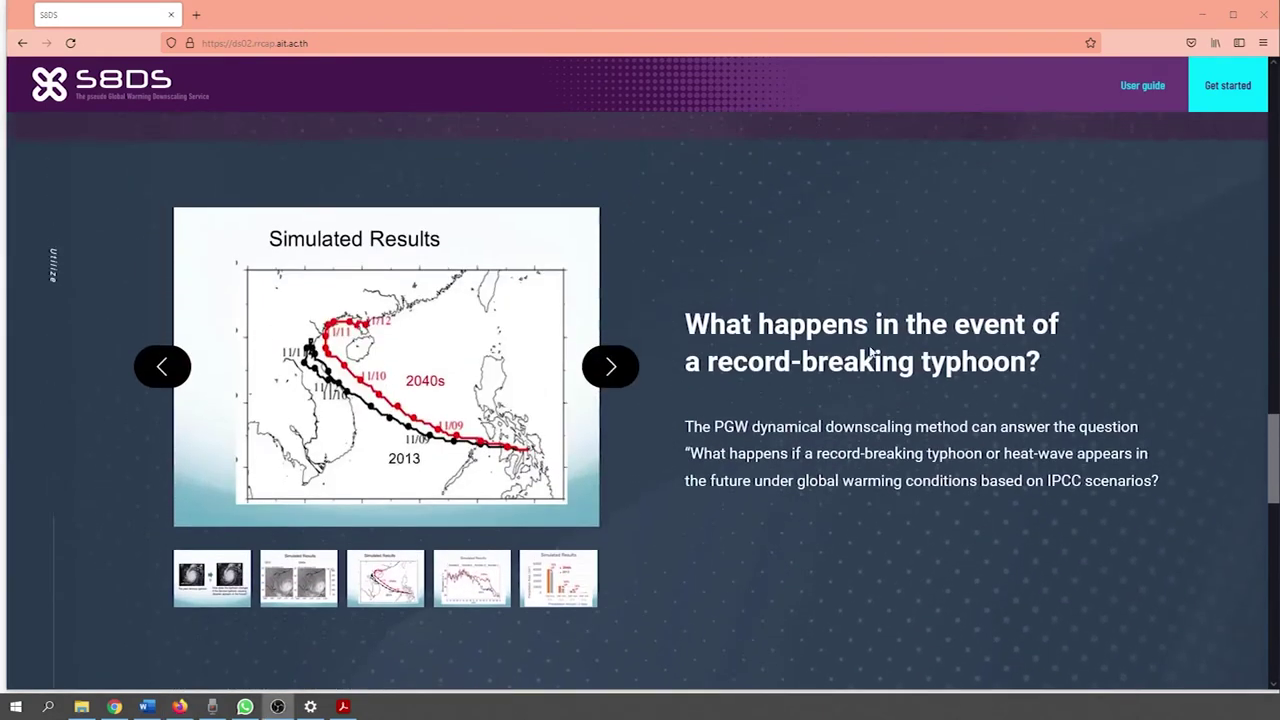
Open the login page and log in with the prefilled account credentials.
scroll(434, 277, "up", 9)
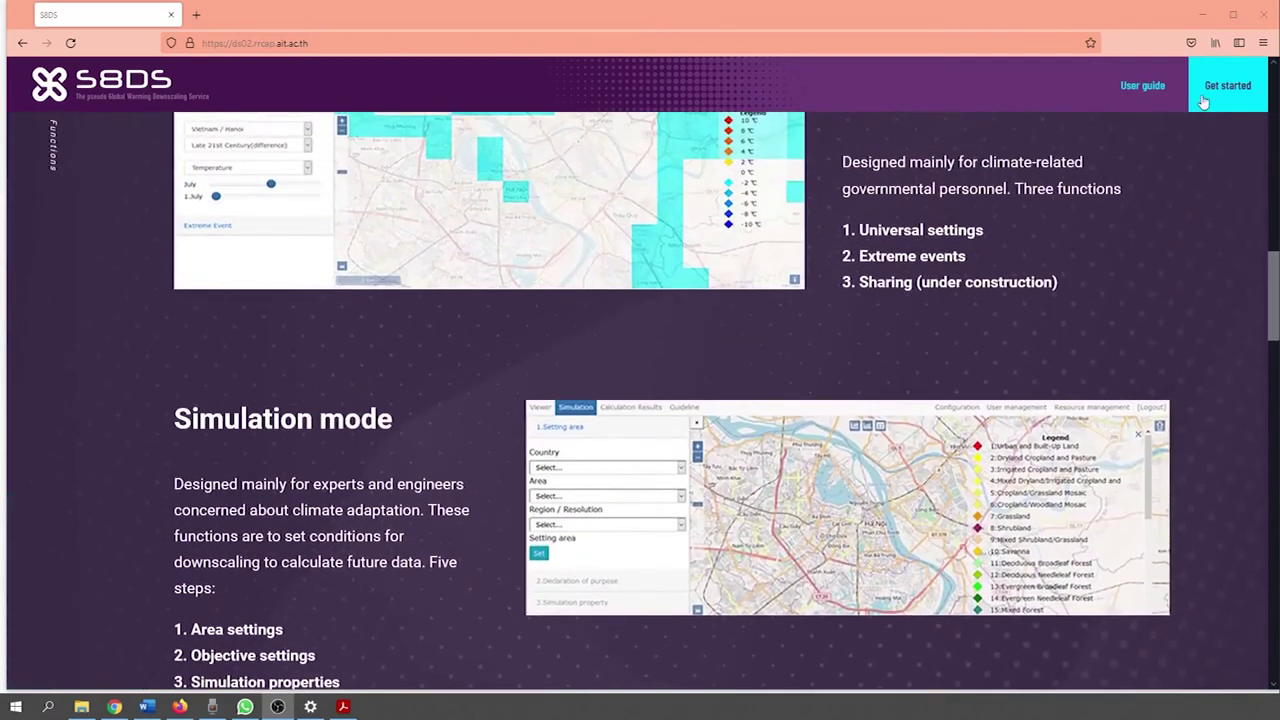
left_click(1228, 93)
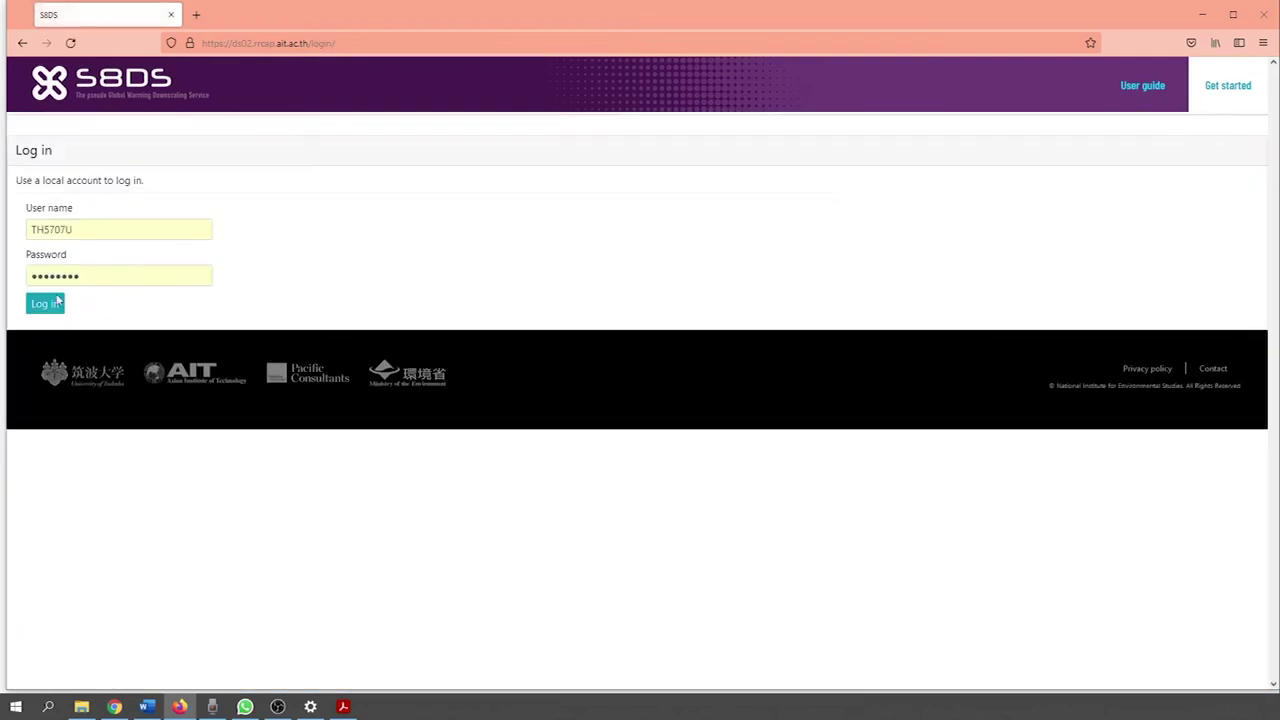
left_click(31, 306)
left_click(37, 308)
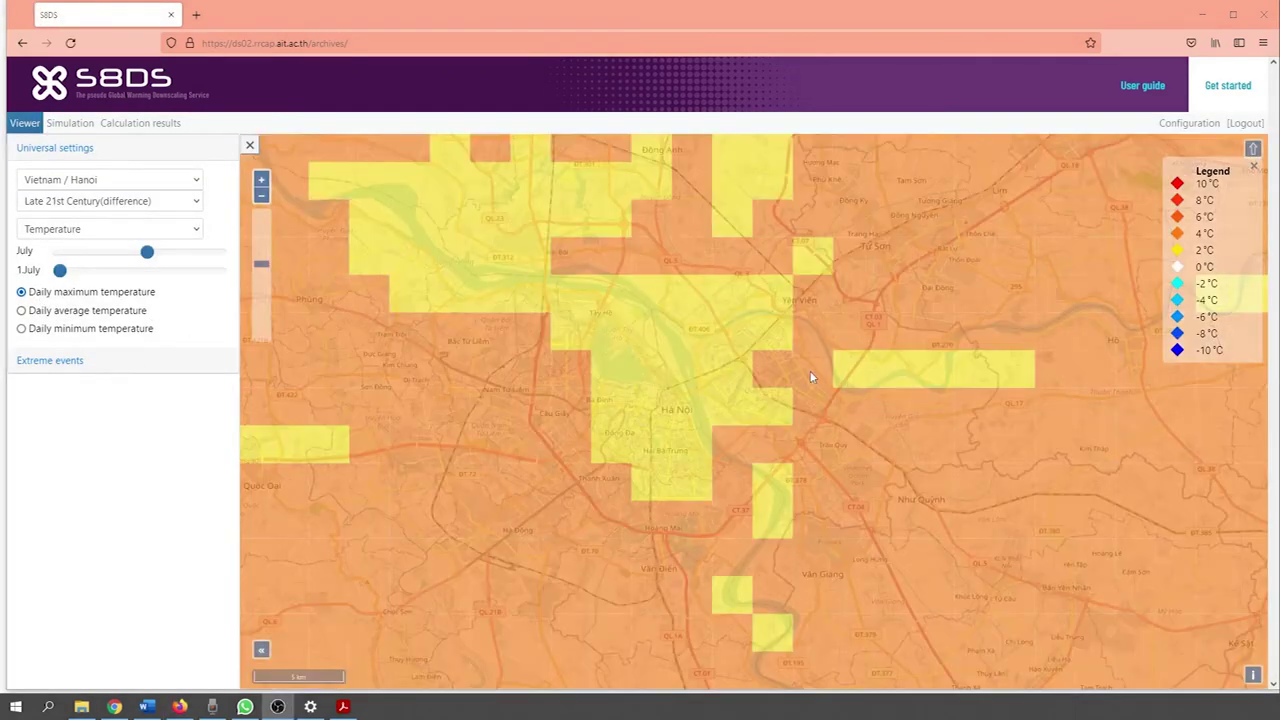
Zoom the Hanoi temperature map out slightly and show the overview map.
scroll(713, 349, "down", 1)
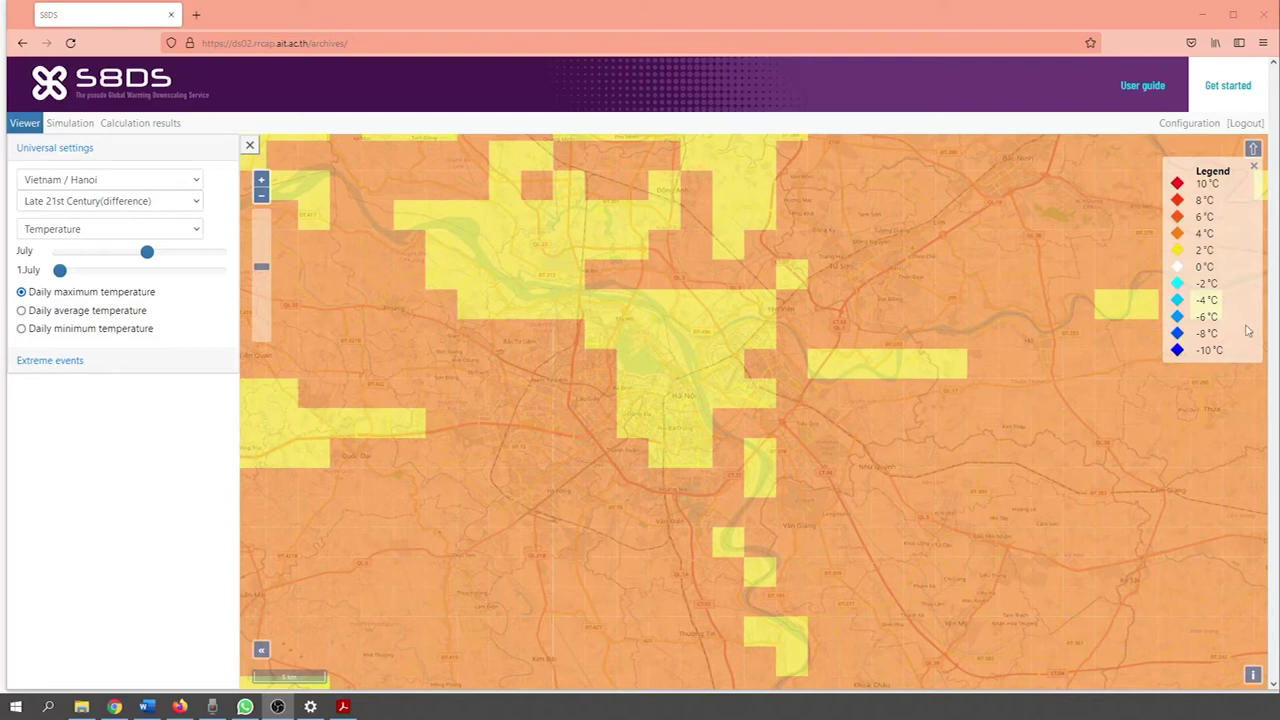
left_click(261, 651)
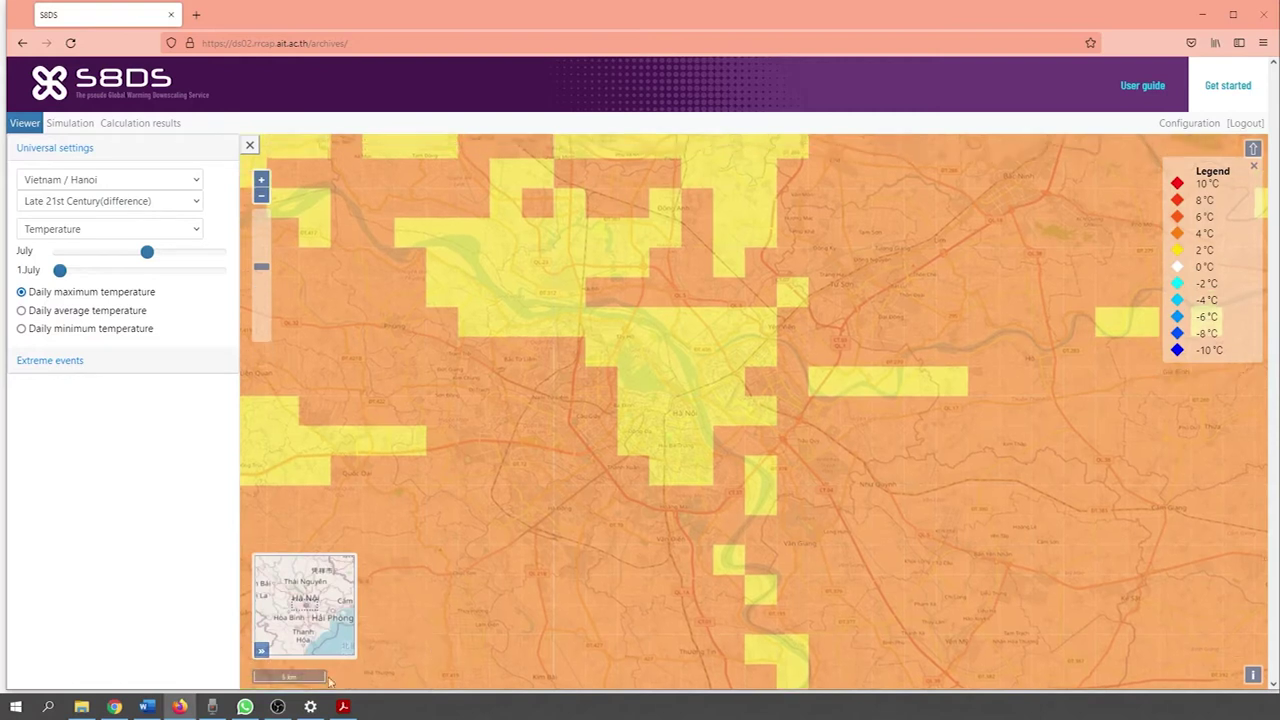
left_click(278, 679)
Examine the available country/city, layer and climate variable options in the universal settings, keeping the current selections.
left_click(31, 187)
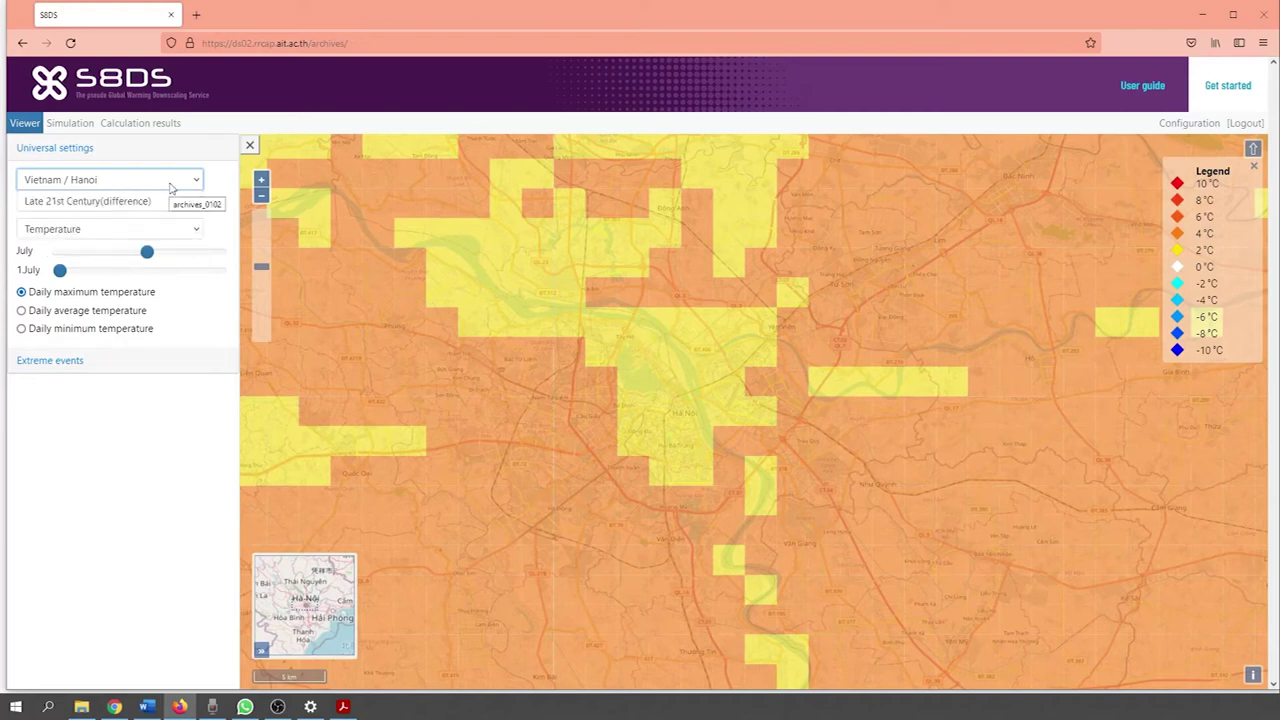
left_click(188, 186)
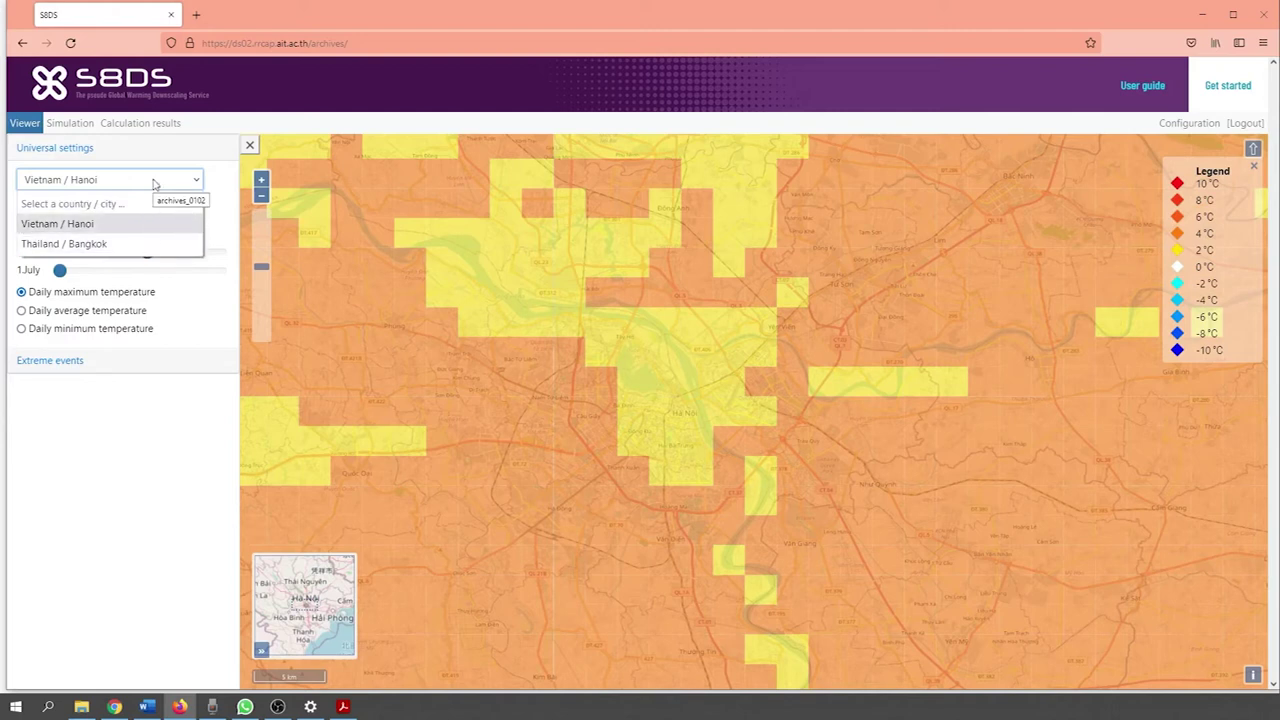
left_click(155, 183)
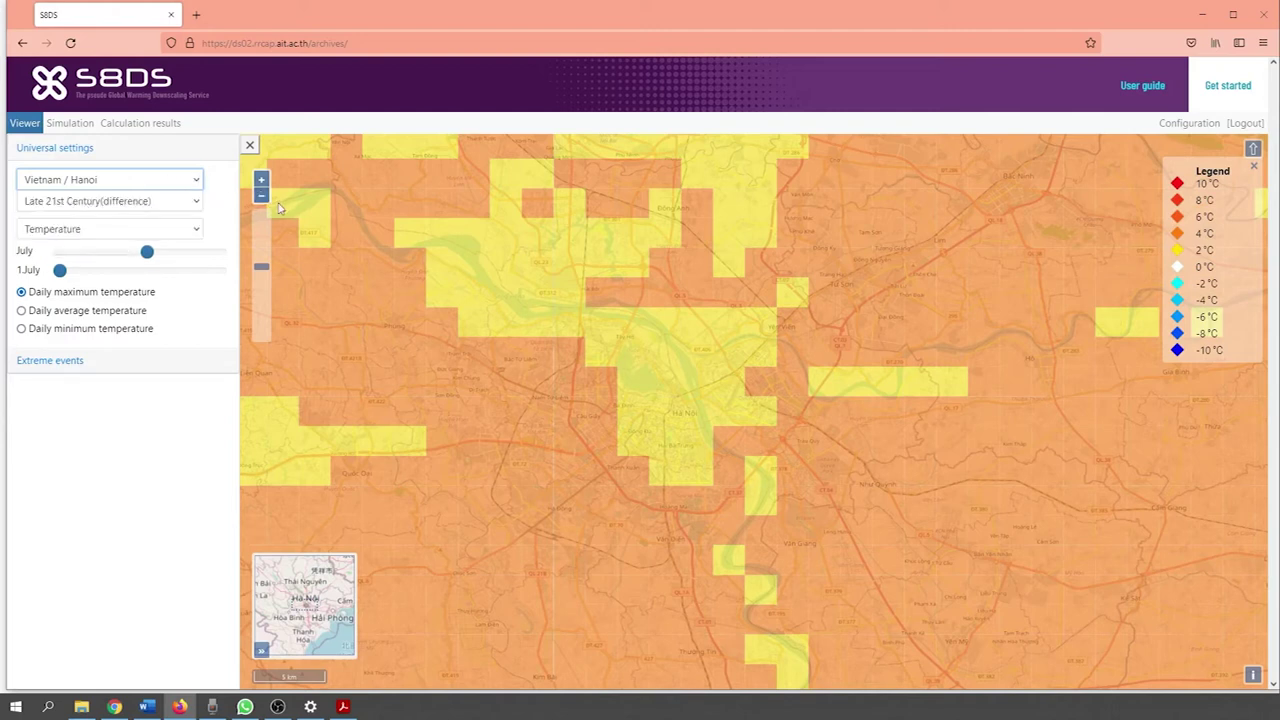
left_click(188, 203)
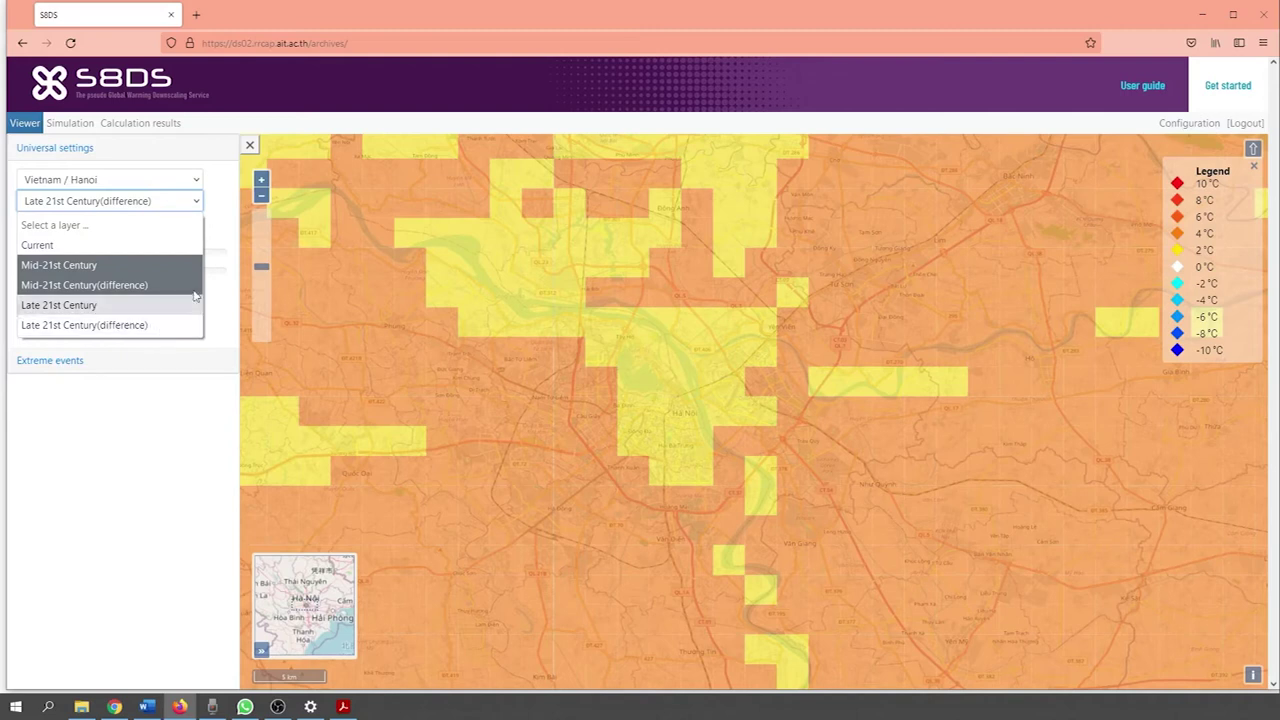
left_click(184, 204)
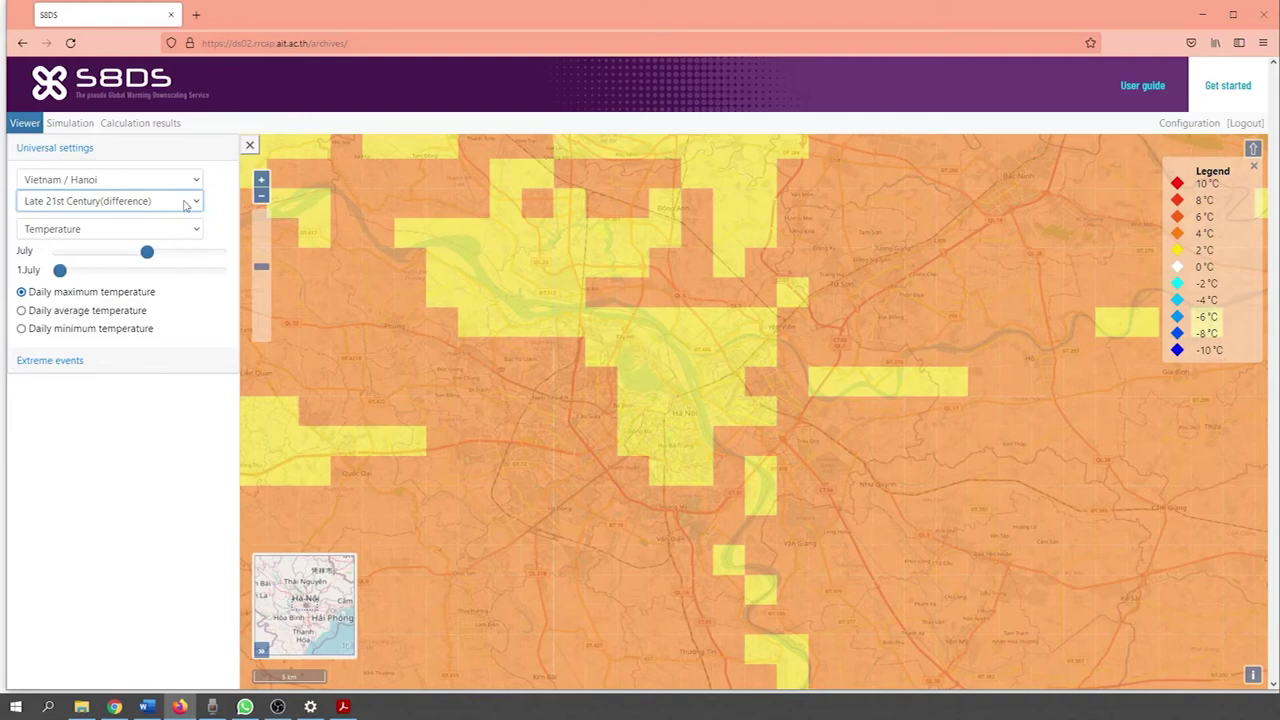
left_click(183, 231)
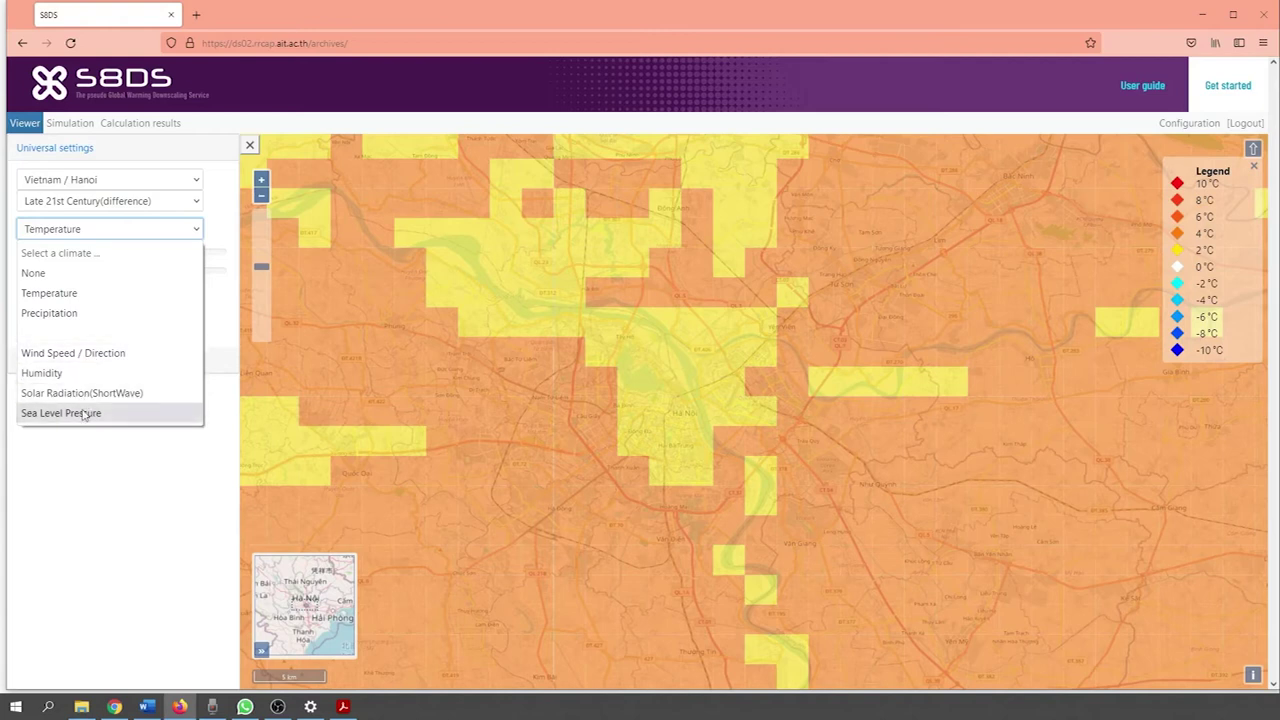
left_click(137, 232)
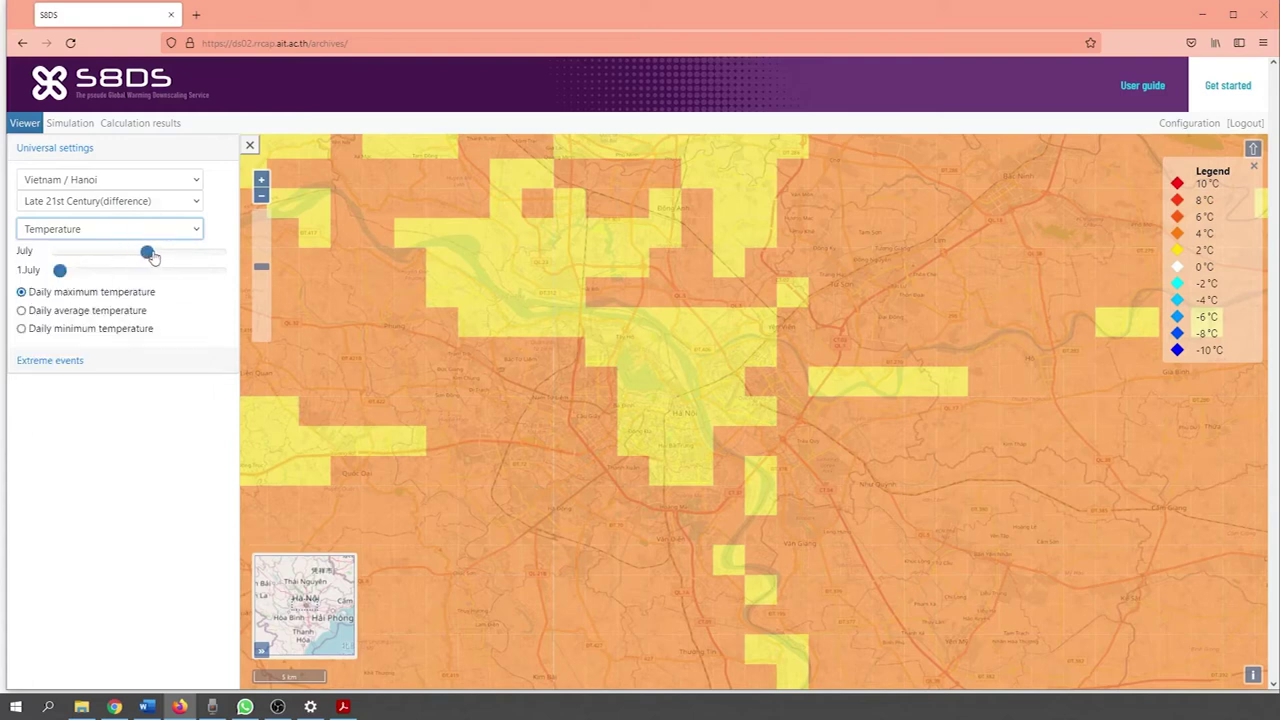
Check the month and day sliders and display the daily average, followed by the daily minimum temperature for Hanoi.
mouse_move(151, 256)
left_mouse_down()
mouse_move(117, 259)
mouse_move(147, 258)
left_mouse_up()
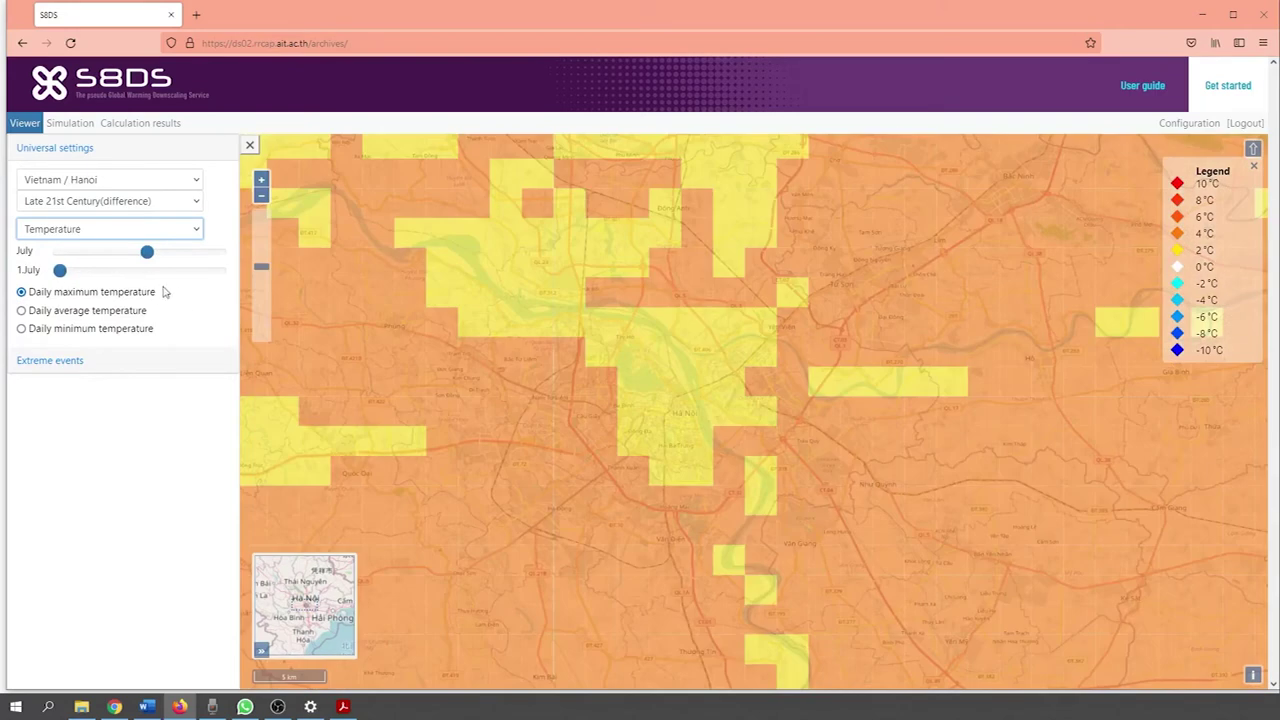
mouse_move(60, 271)
left_mouse_down()
mouse_move(77, 272)
mouse_move(58, 278)
left_mouse_up()
left_click(137, 314)
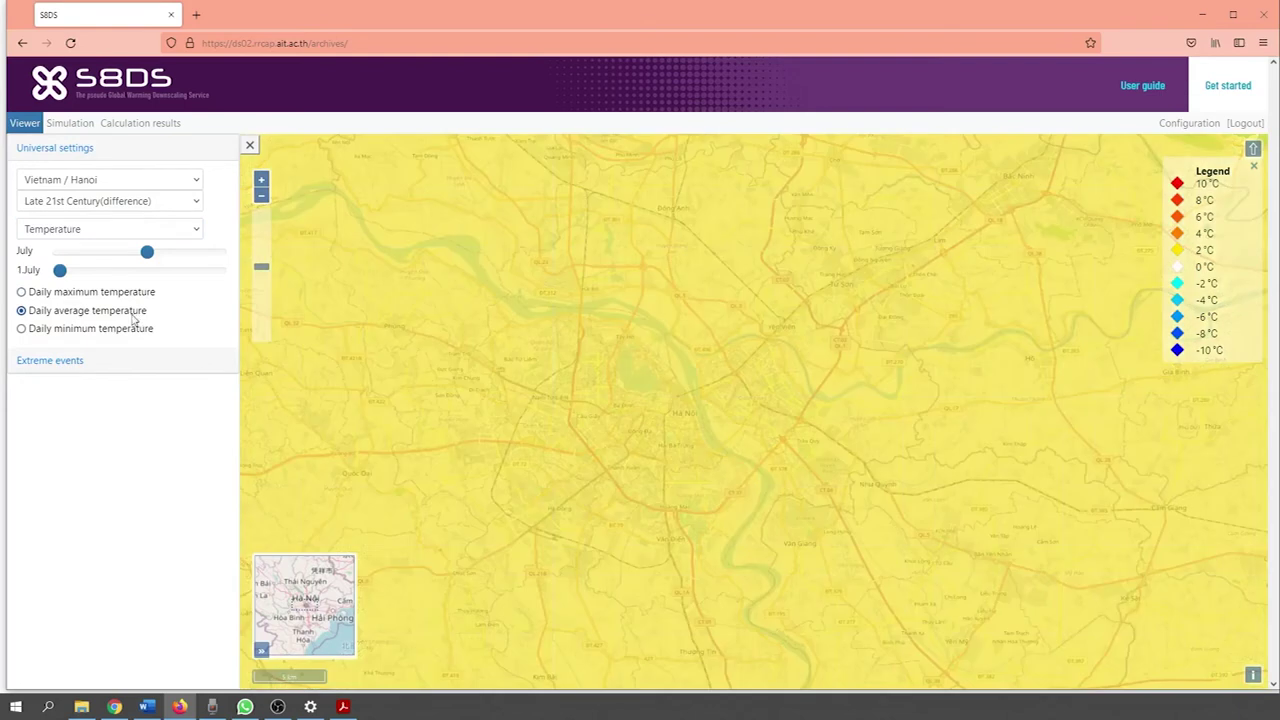
left_click(131, 333)
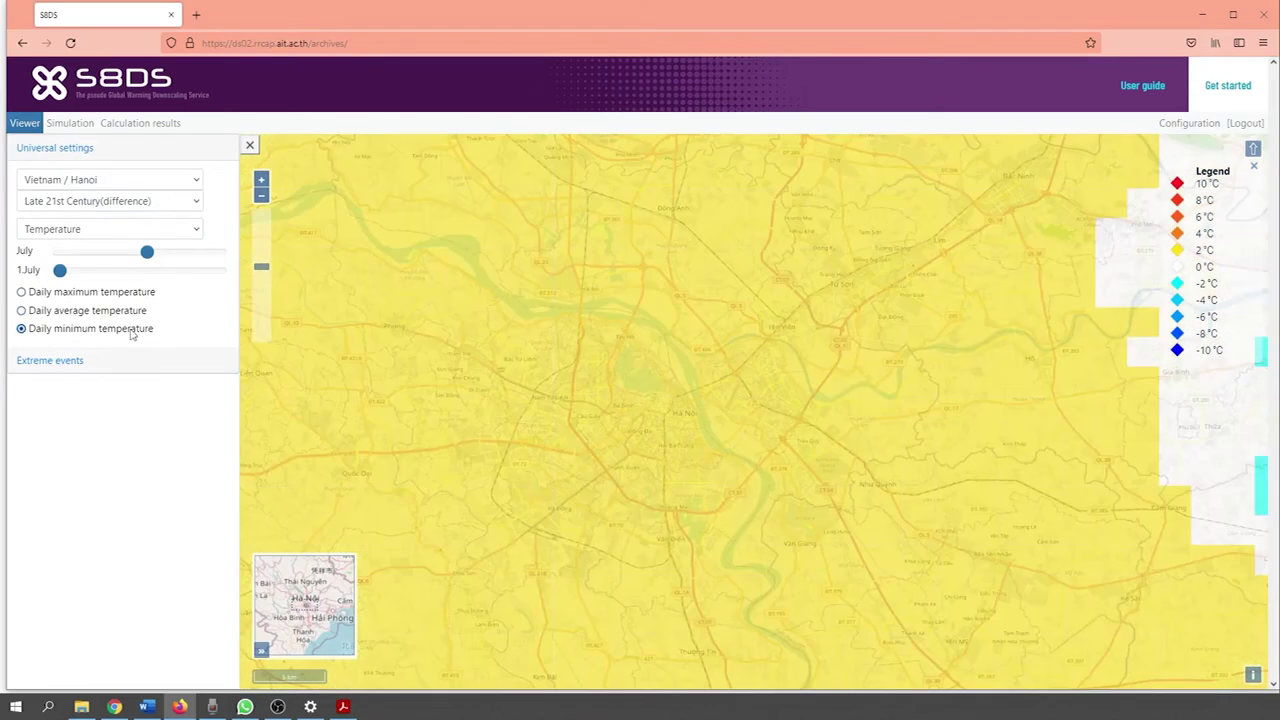
Change the climate variable to Precipitation with cumulative values and show the precipitation graph for a grid cell west of Hanoi.
left_click(117, 232)
left_click(57, 315)
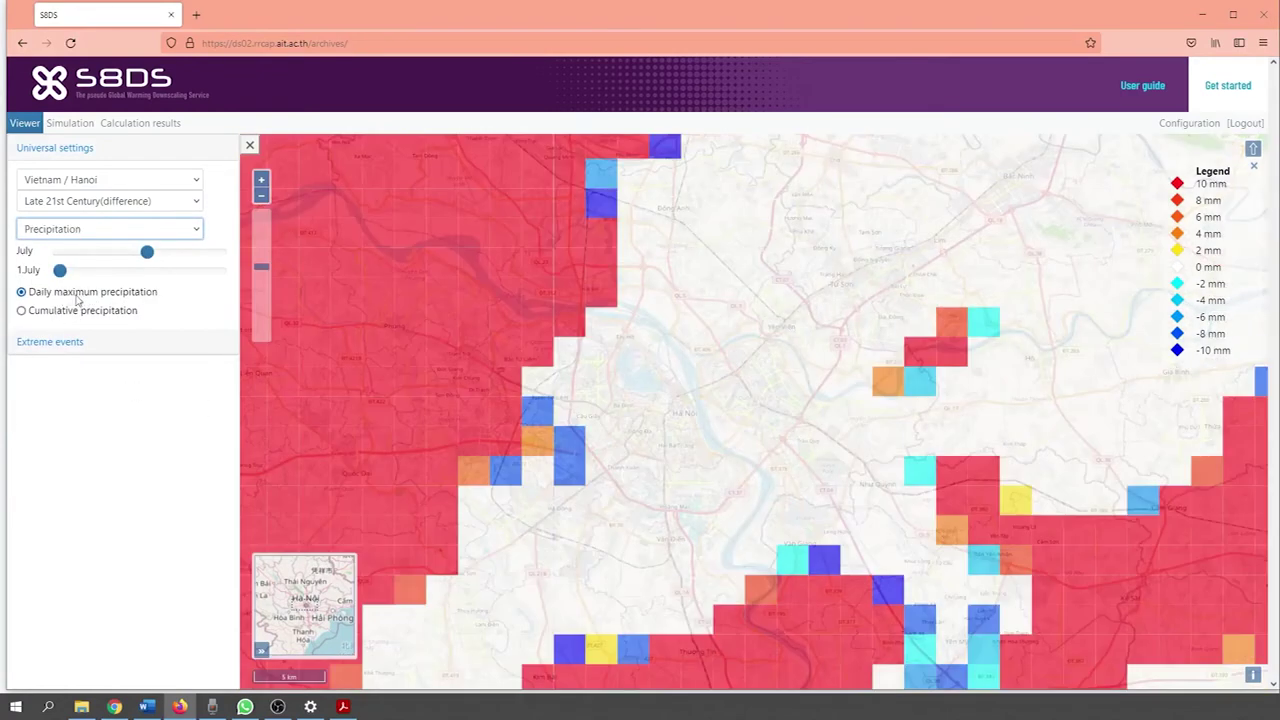
left_click(80, 311)
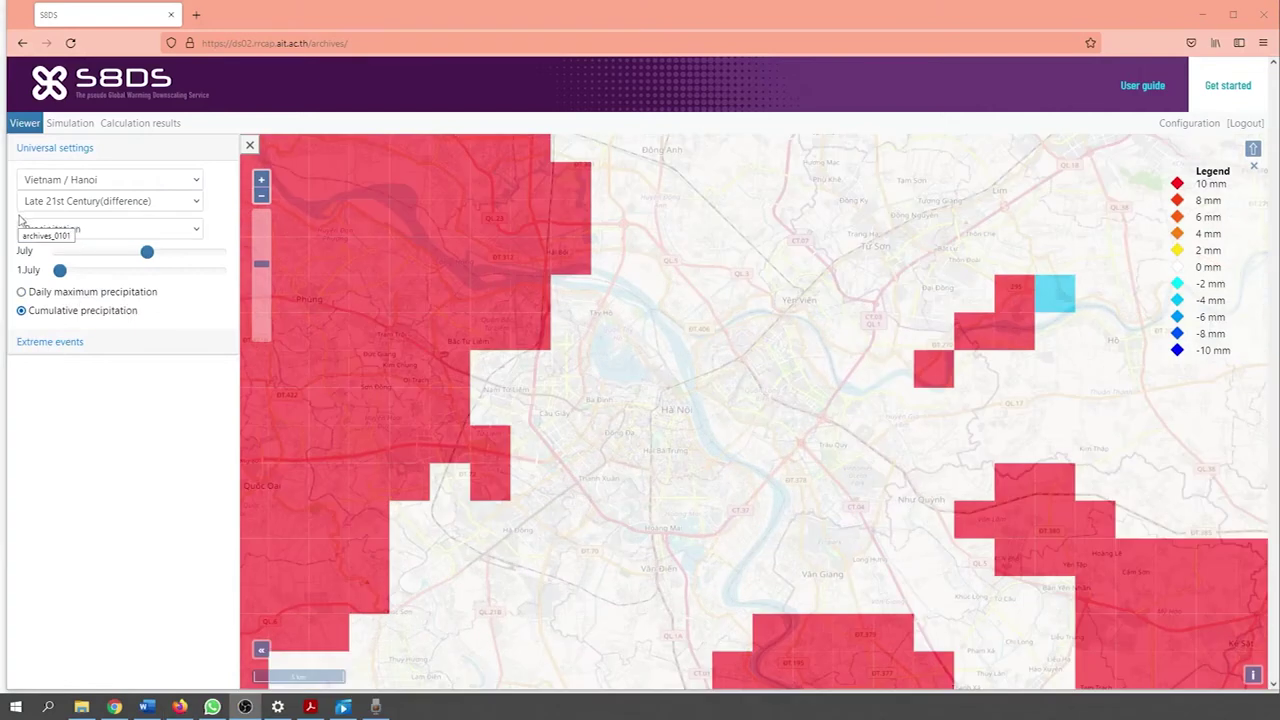
left_click(503, 378)
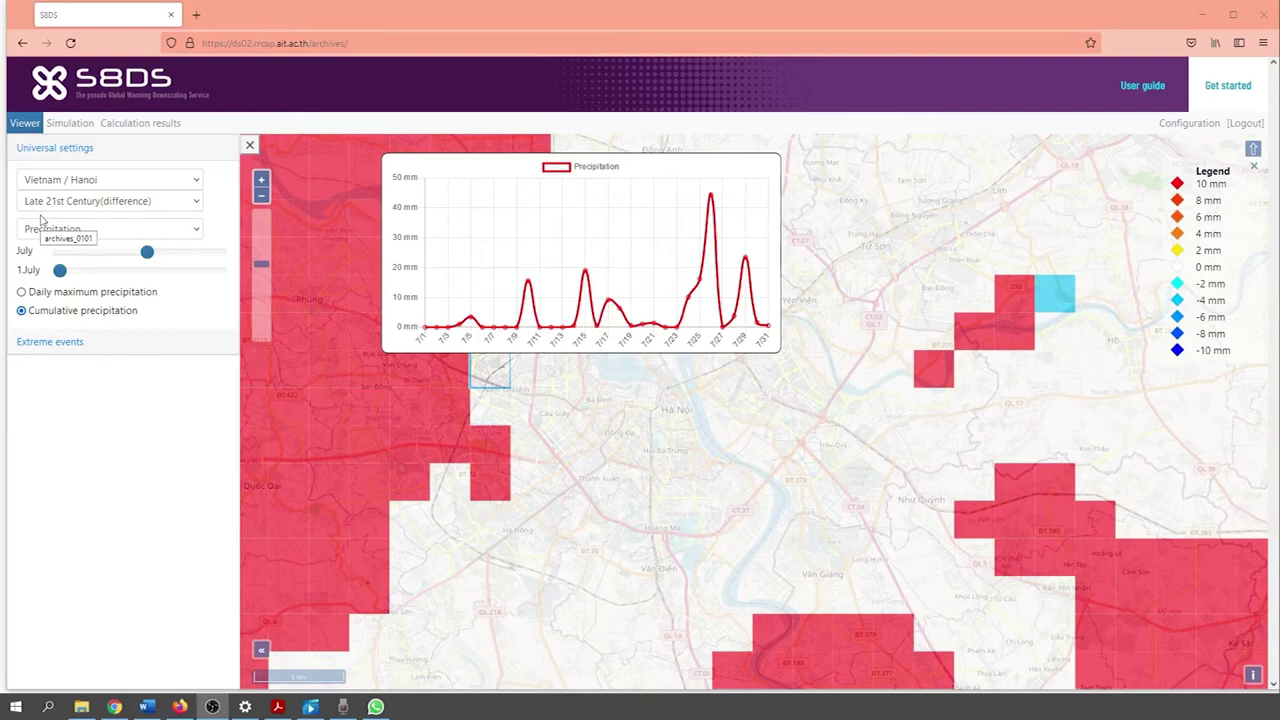
Switch to the simulation mode, showing its area settings and the land-use legend.
left_click(68, 123)
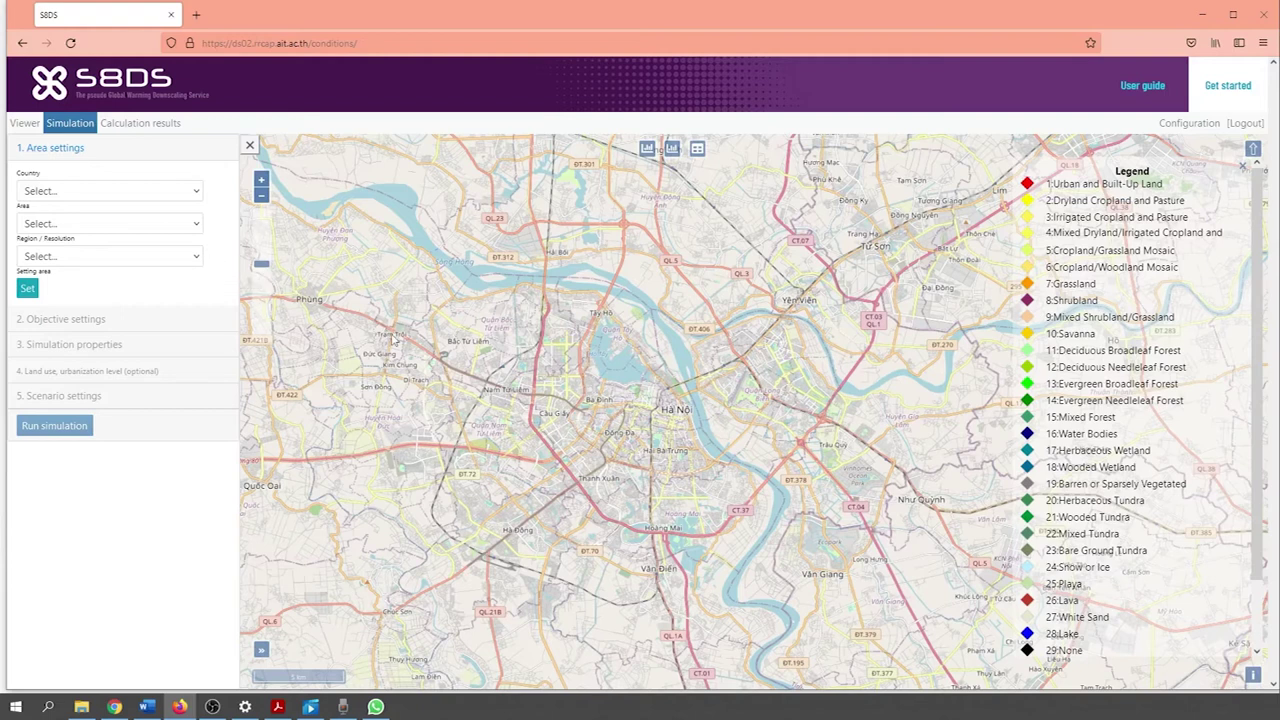
scroll(392, 340, "down", 1)
scroll(392, 340, "up", 1)
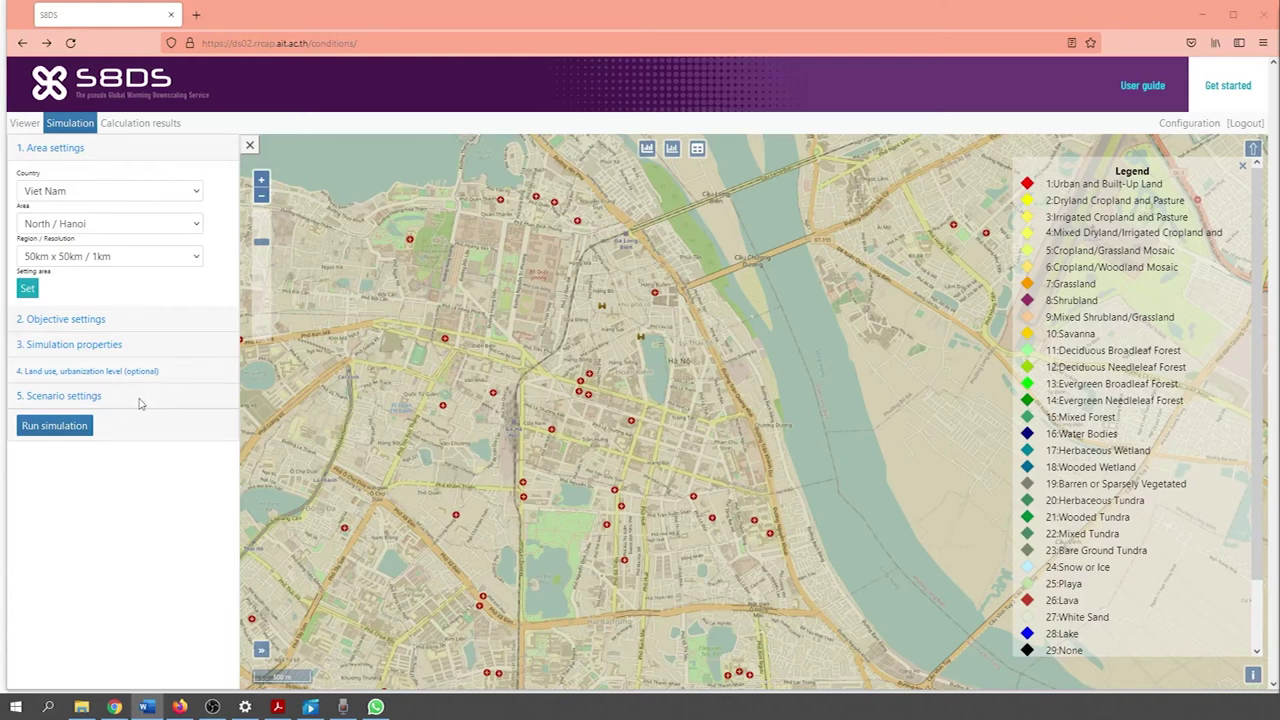
Review the country, area and region/resolution options in the area settings, keeping Viet Nam, North / Hanoi and 50km x 50km / 1km.
left_click(200, 196)
left_click(185, 208)
left_click(176, 226)
left_click(176, 226)
left_click(168, 255)
left_click(168, 255)
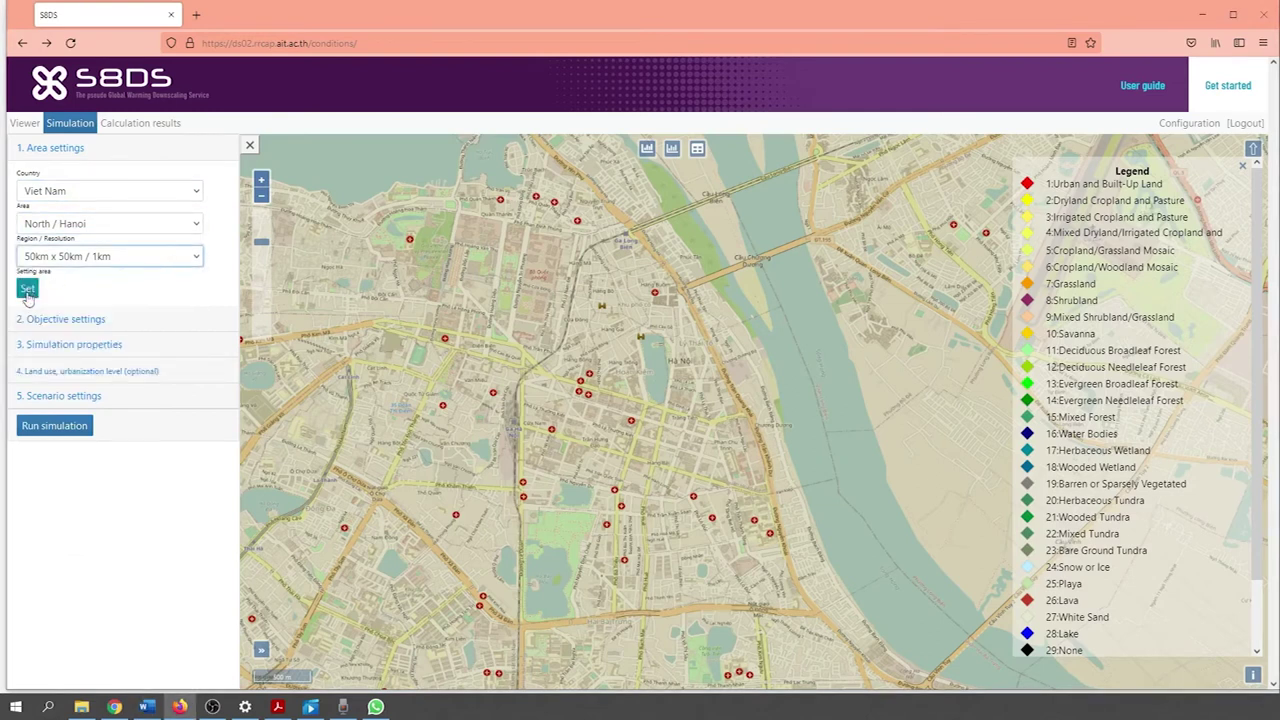
Check the category options in the objective settings and keep Universal as the simulation's category.
left_click(62, 321)
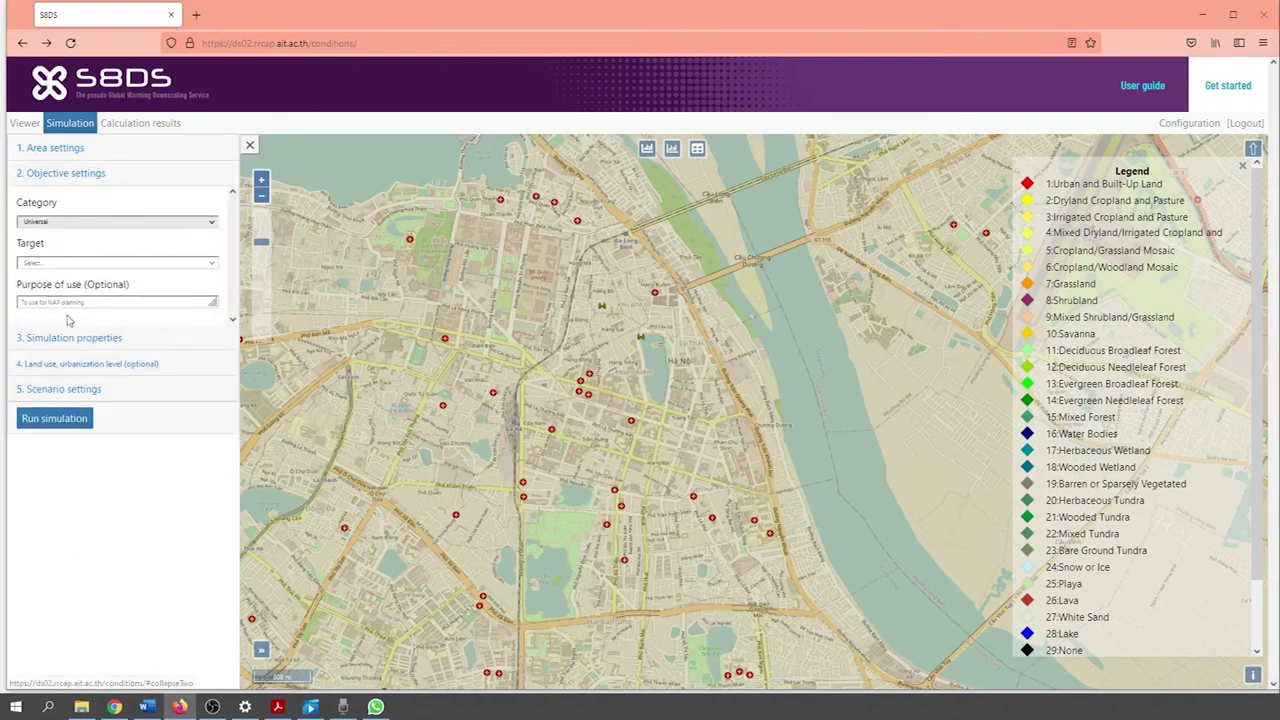
left_click(133, 224)
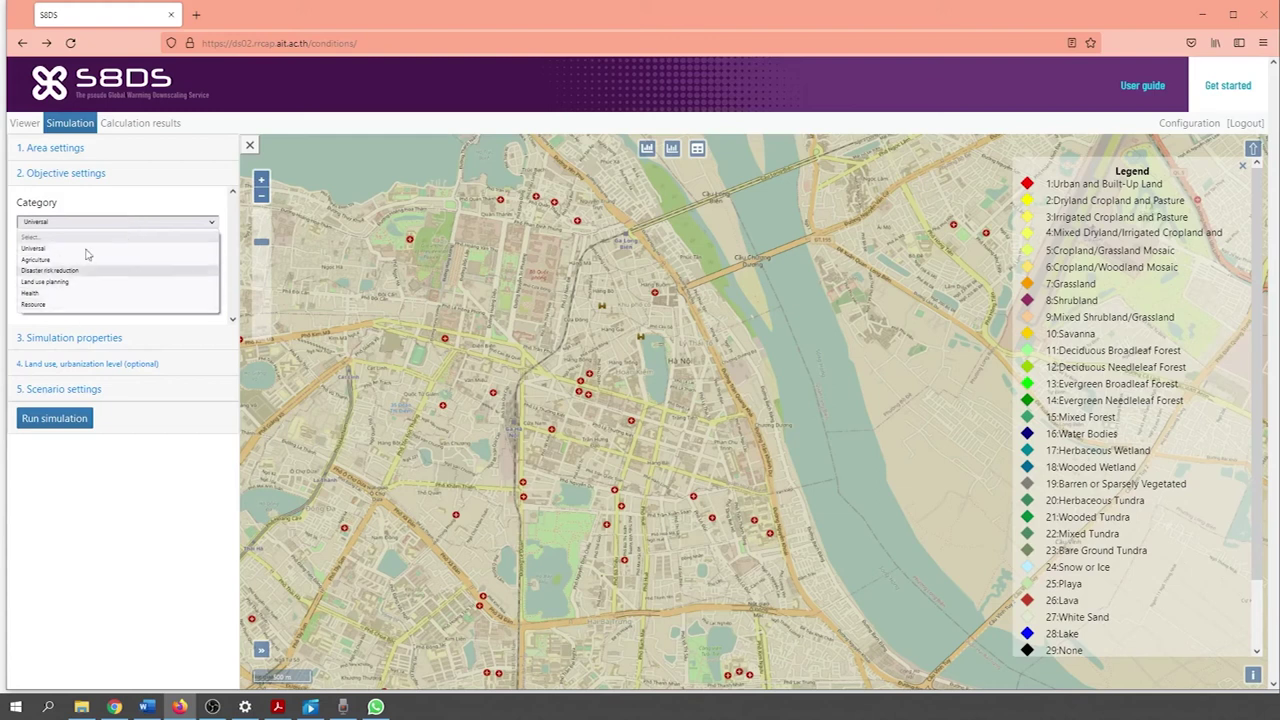
left_click(95, 248)
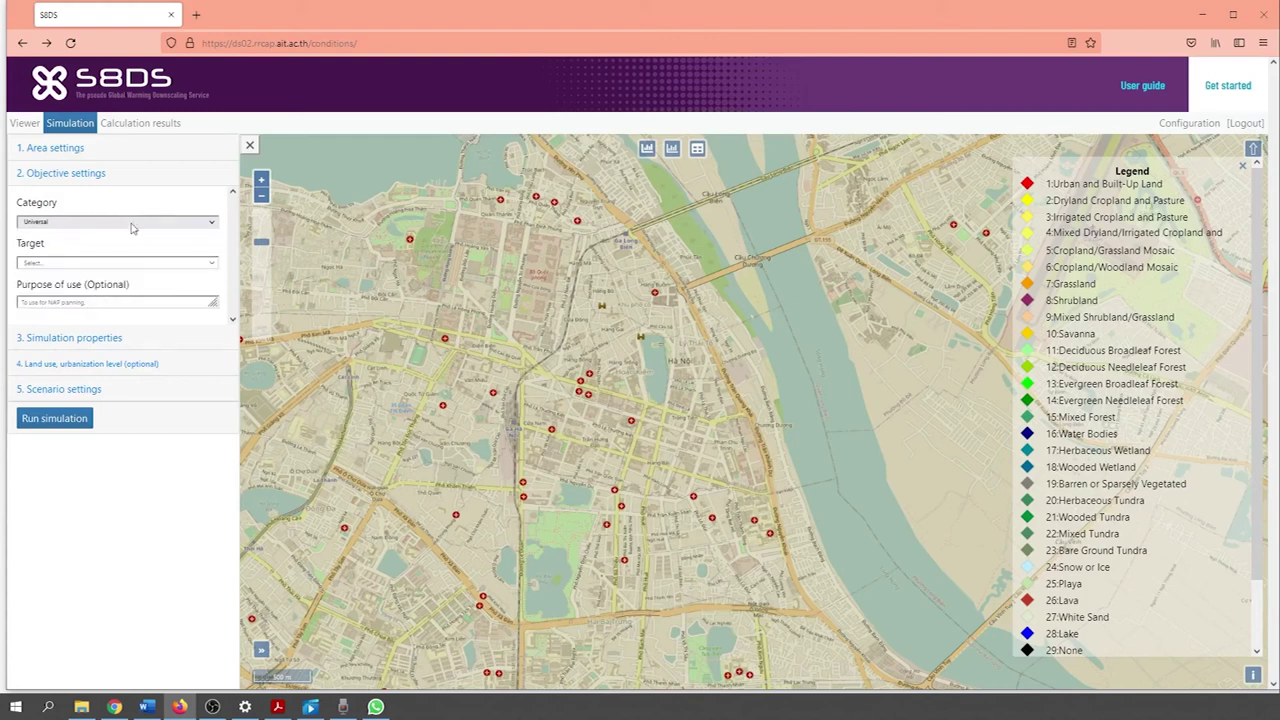
Review the simulation properties and the available start months, keeping July for the 1-month term.
left_click(103, 338)
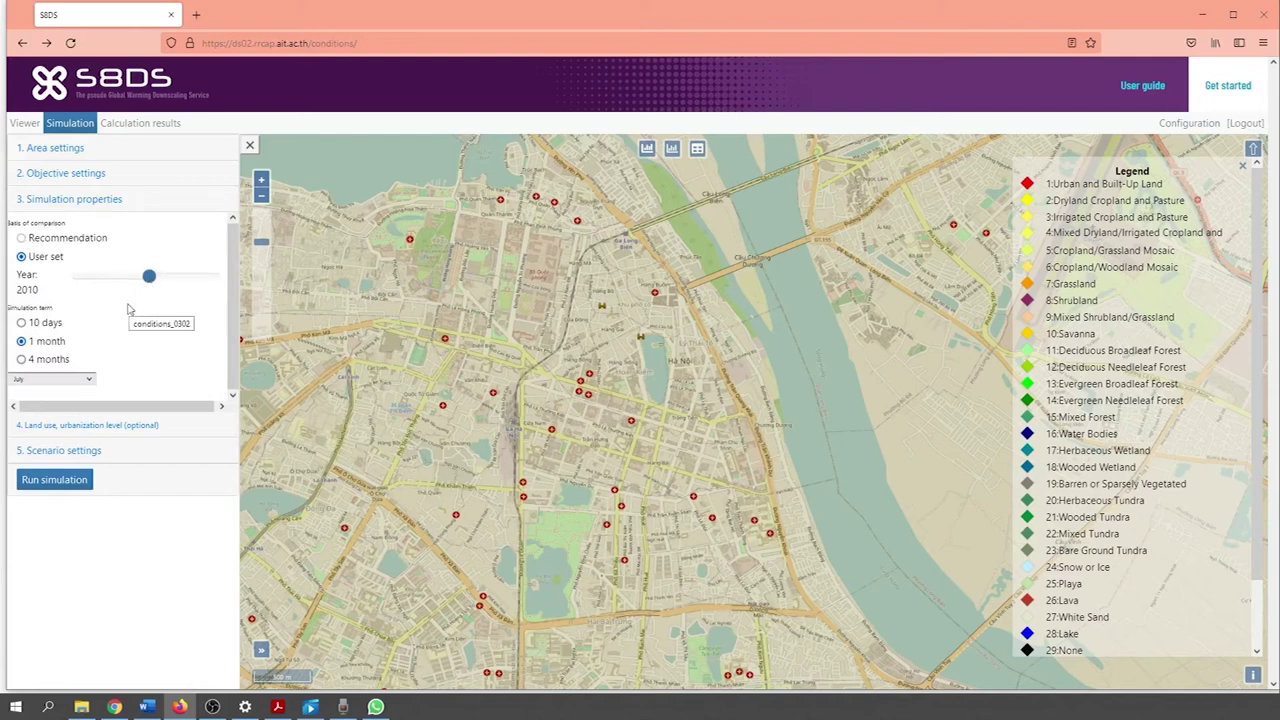
left_click(76, 380)
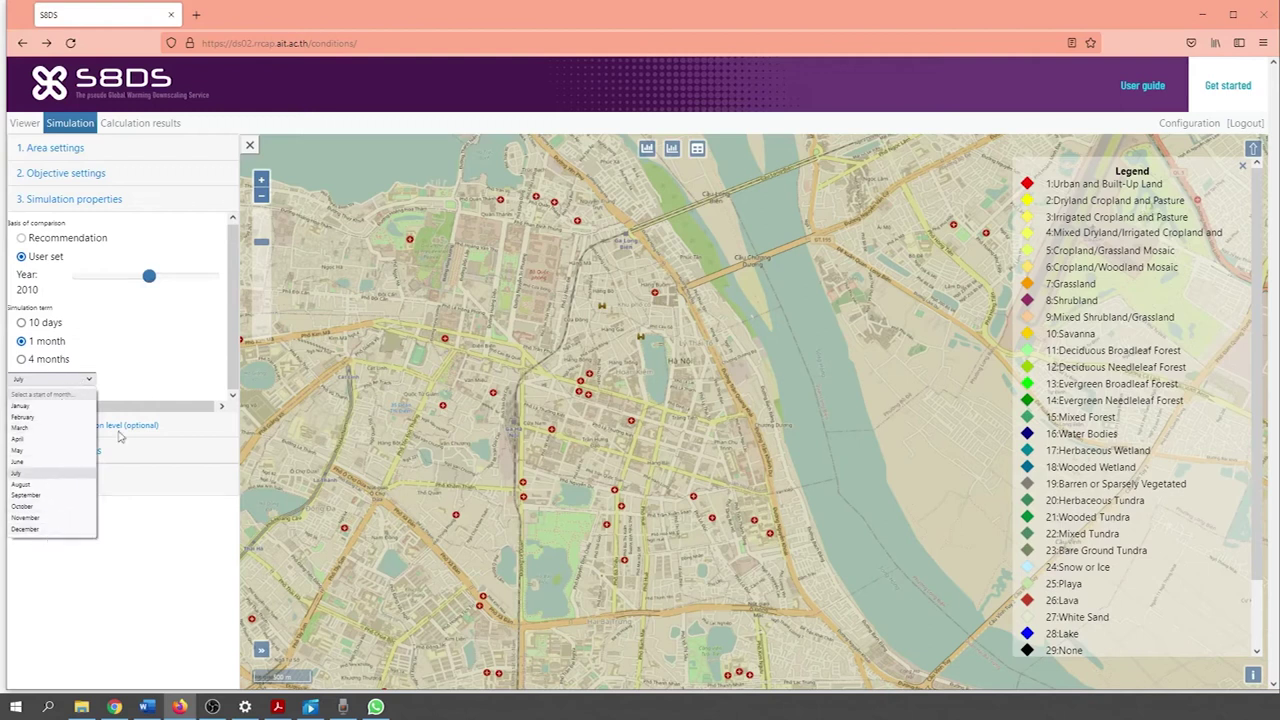
left_click(152, 360)
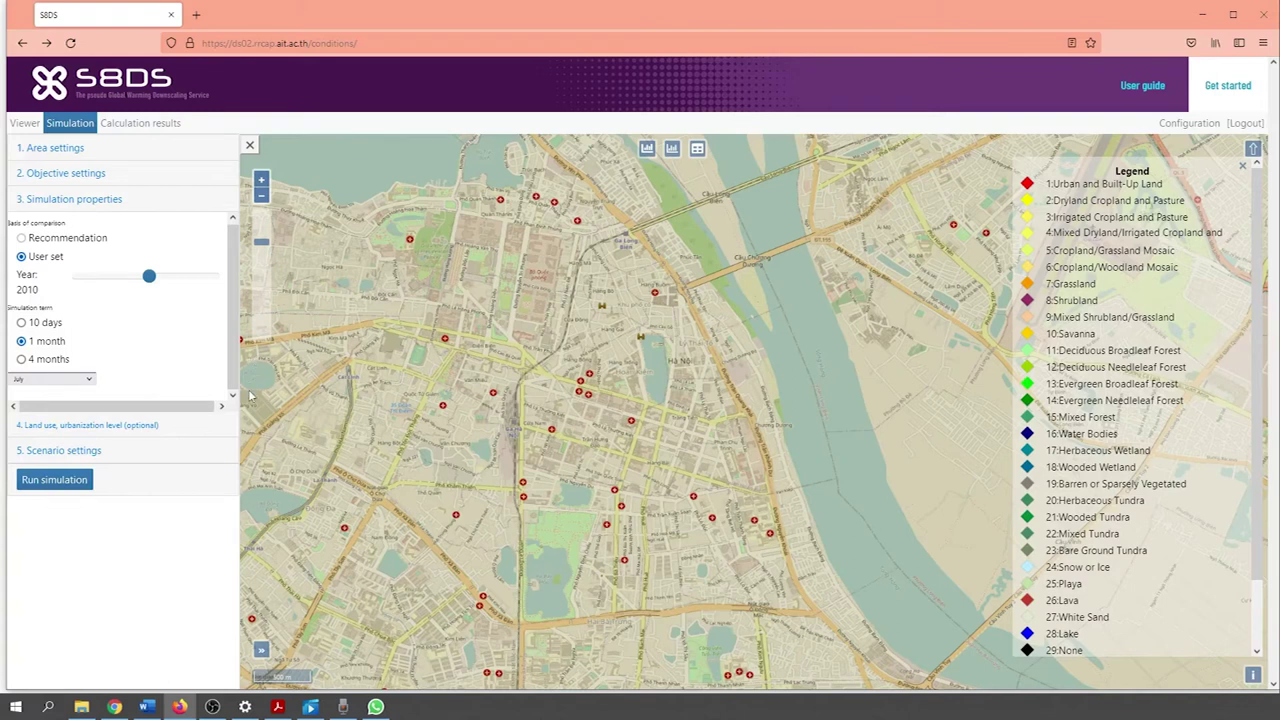
Examine the optional land use data, anthropogenic heat and urbanization ratio settings for the simulation.
left_click(155, 428)
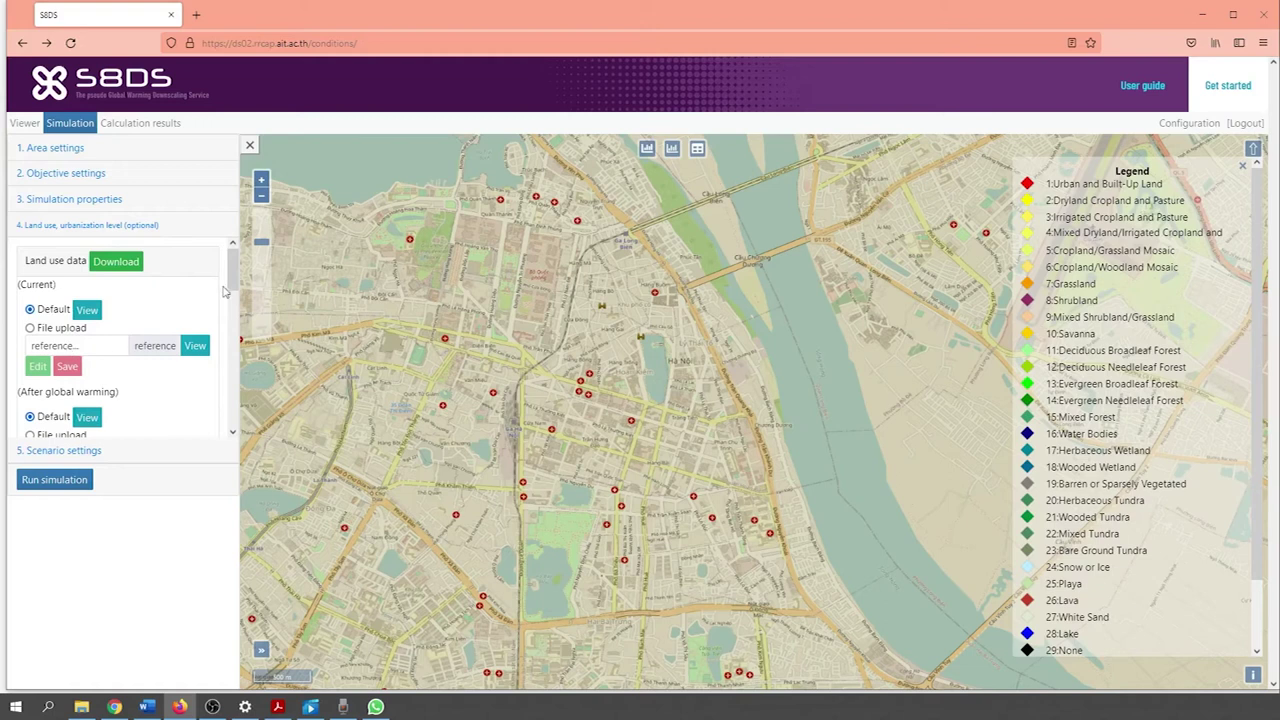
left_click_drag(231, 279, 231, 292)
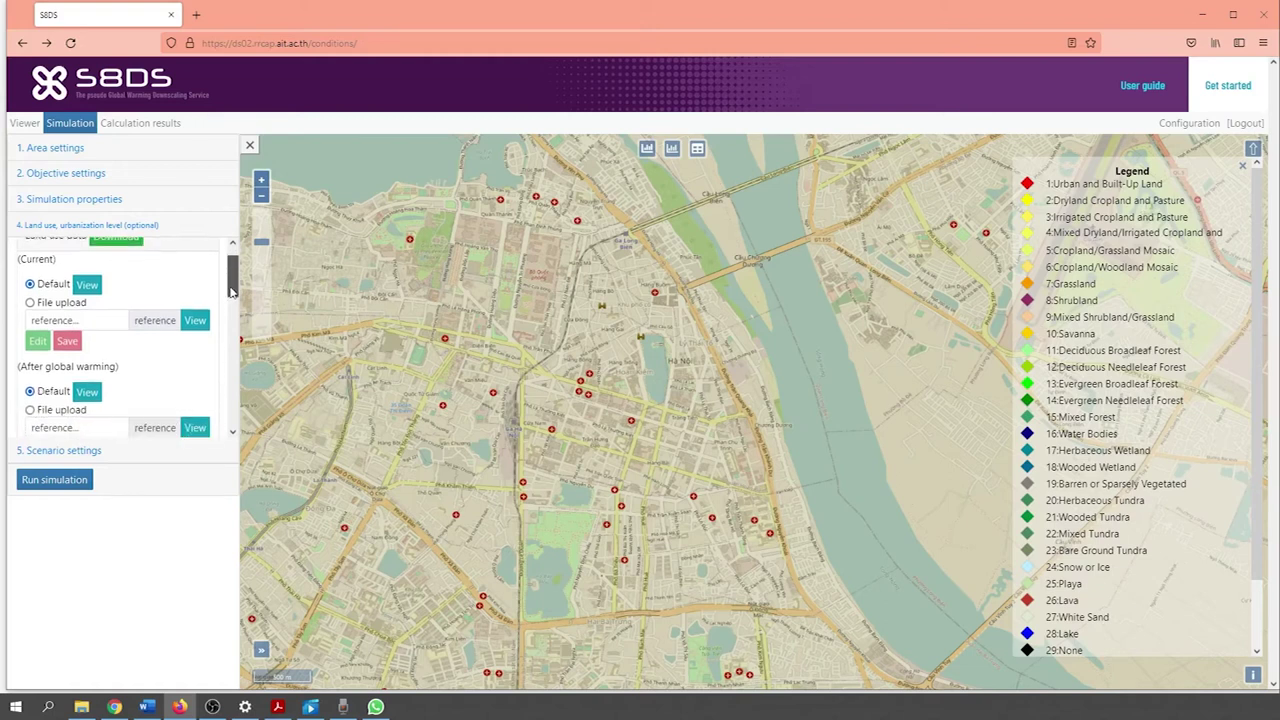
scroll(228, 295, "down", 2)
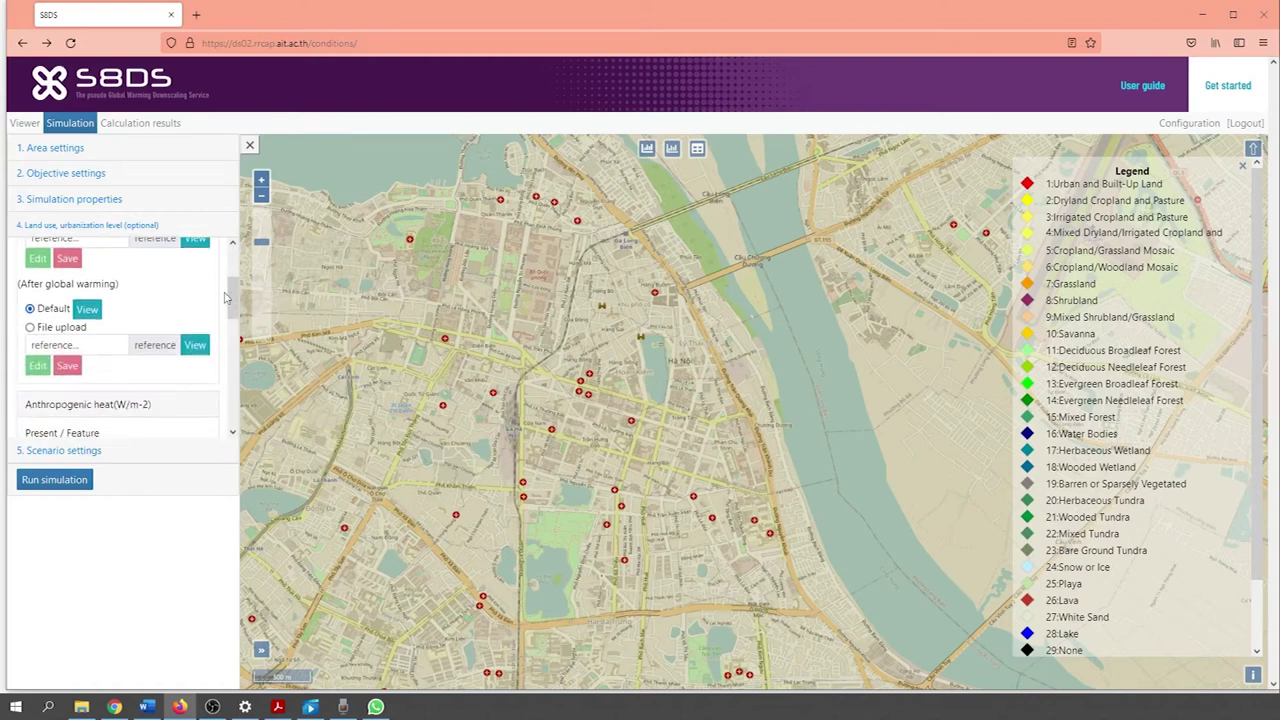
scroll(225, 298, "down", 2)
scroll(225, 298, "up", 4)
scroll(225, 298, "down", 6)
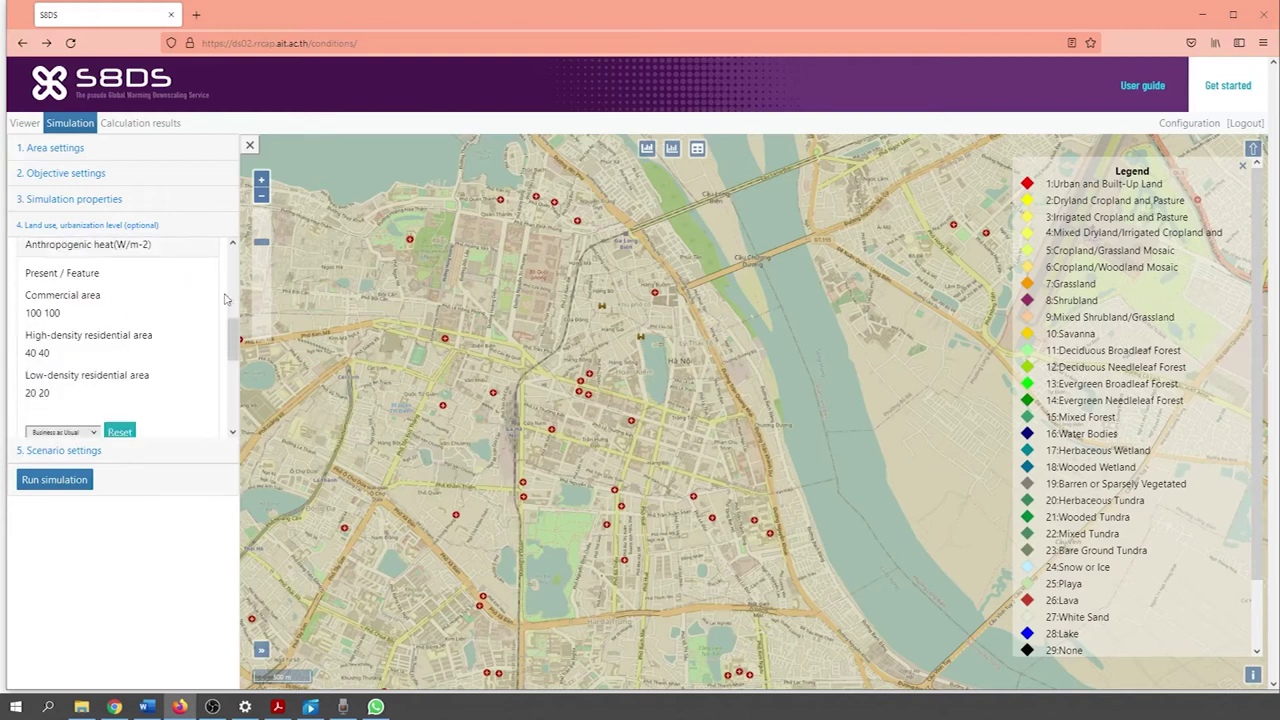
scroll(226, 299, "down", 2)
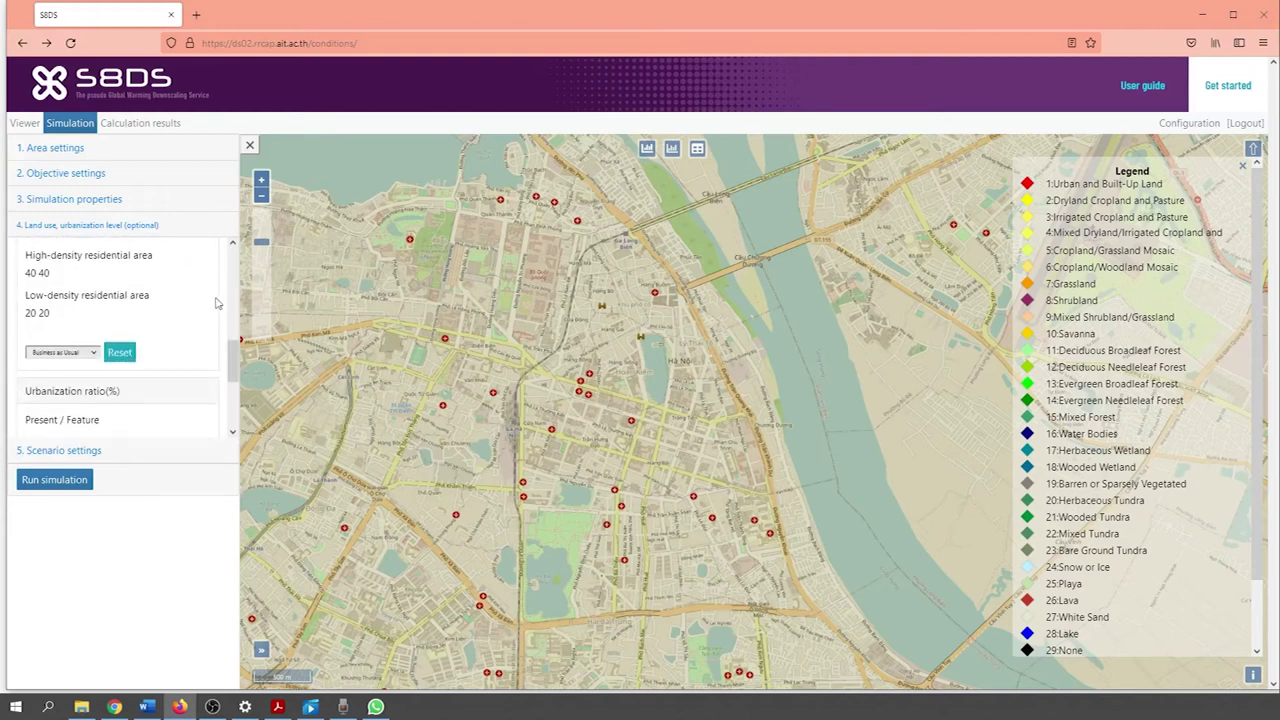
scroll(214, 300, "down", 2)
scroll(195, 302, "down", 2)
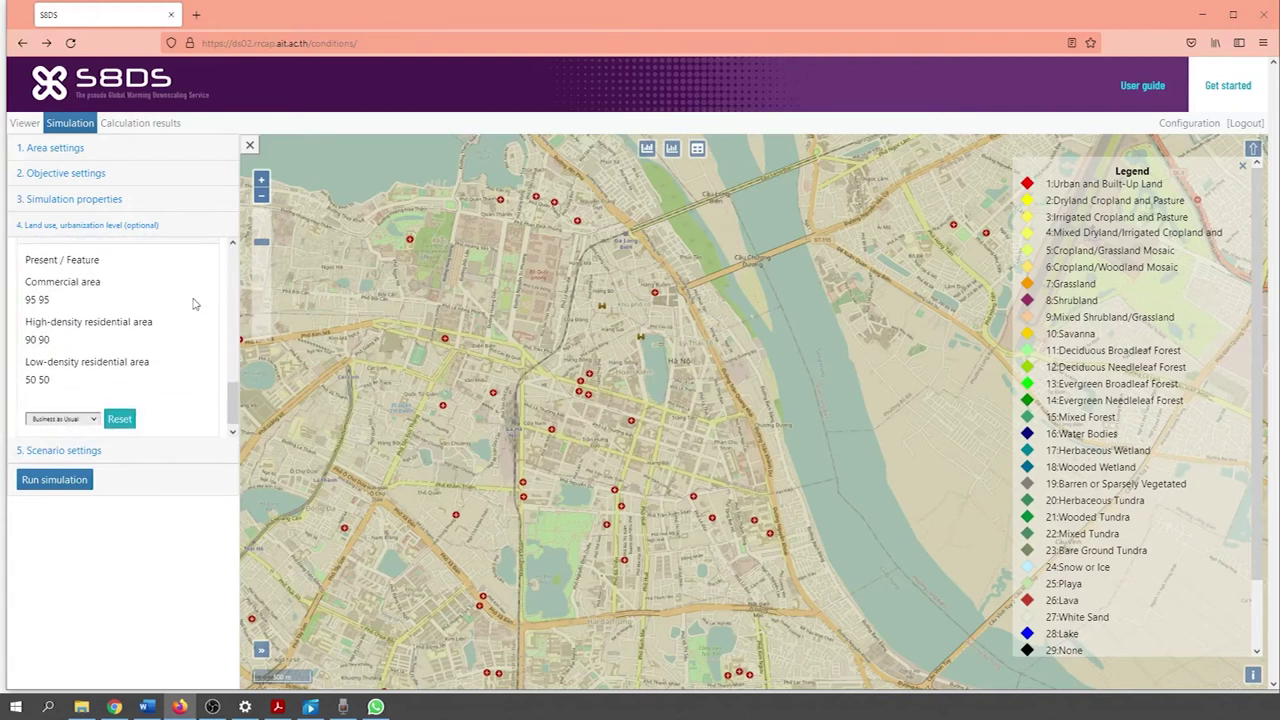
scroll(195, 304, "down", 1)
scroll(195, 304, "up", 7)
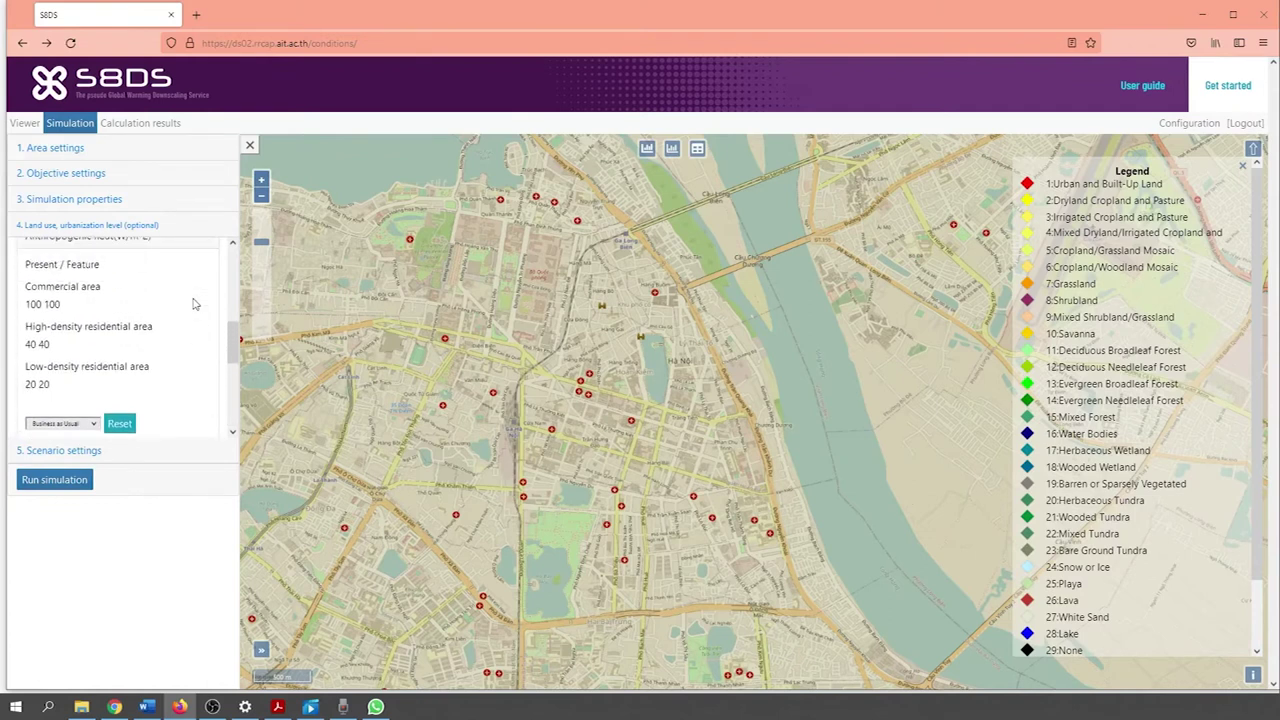
scroll(195, 305, "up", 1)
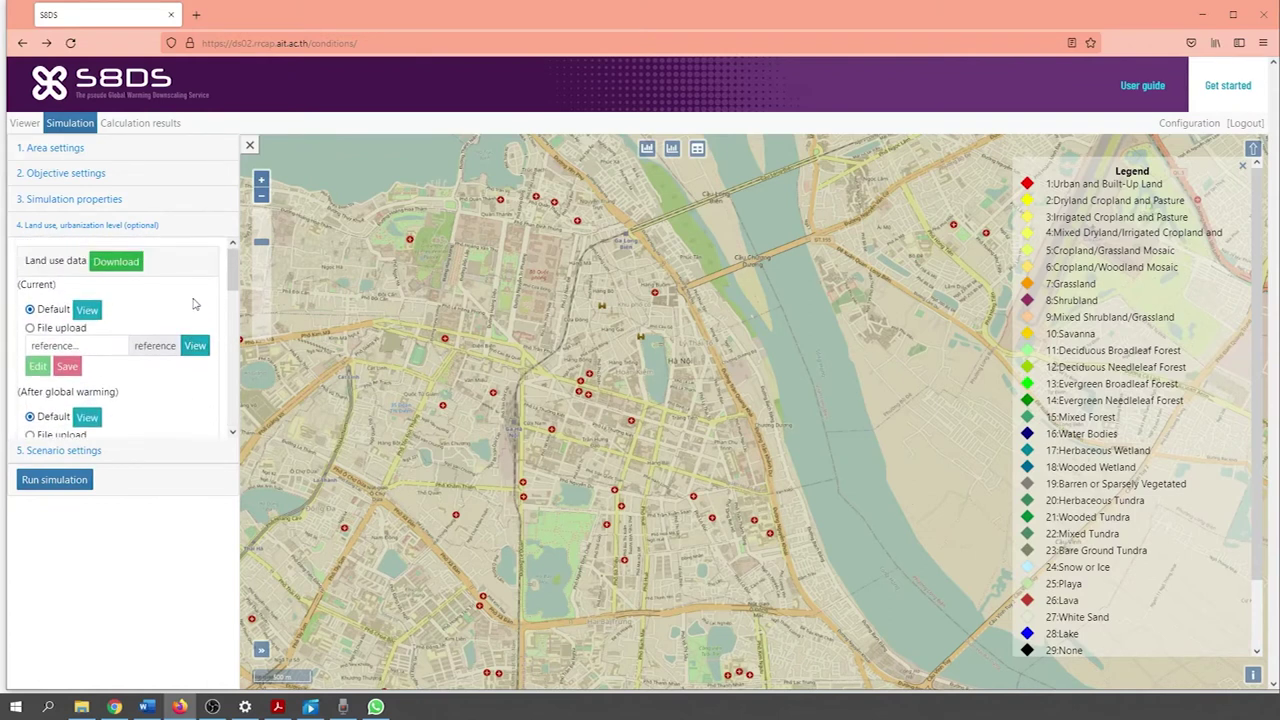
Review the GCM RCP and pseudo global warming term options in the scenario settings, keeping CMIP5(Ensemble) RCP4.5 and Mid 21st century.
left_click(93, 451)
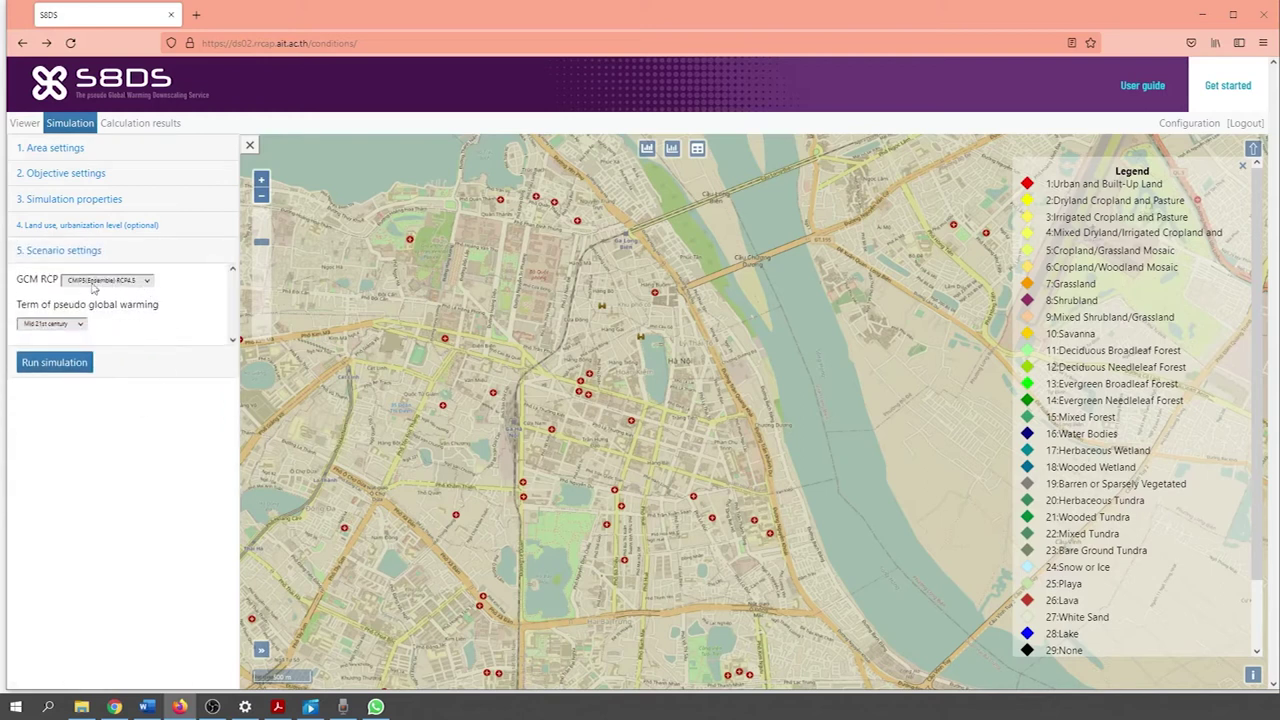
left_click(97, 281)
left_click(97, 281)
left_click(72, 324)
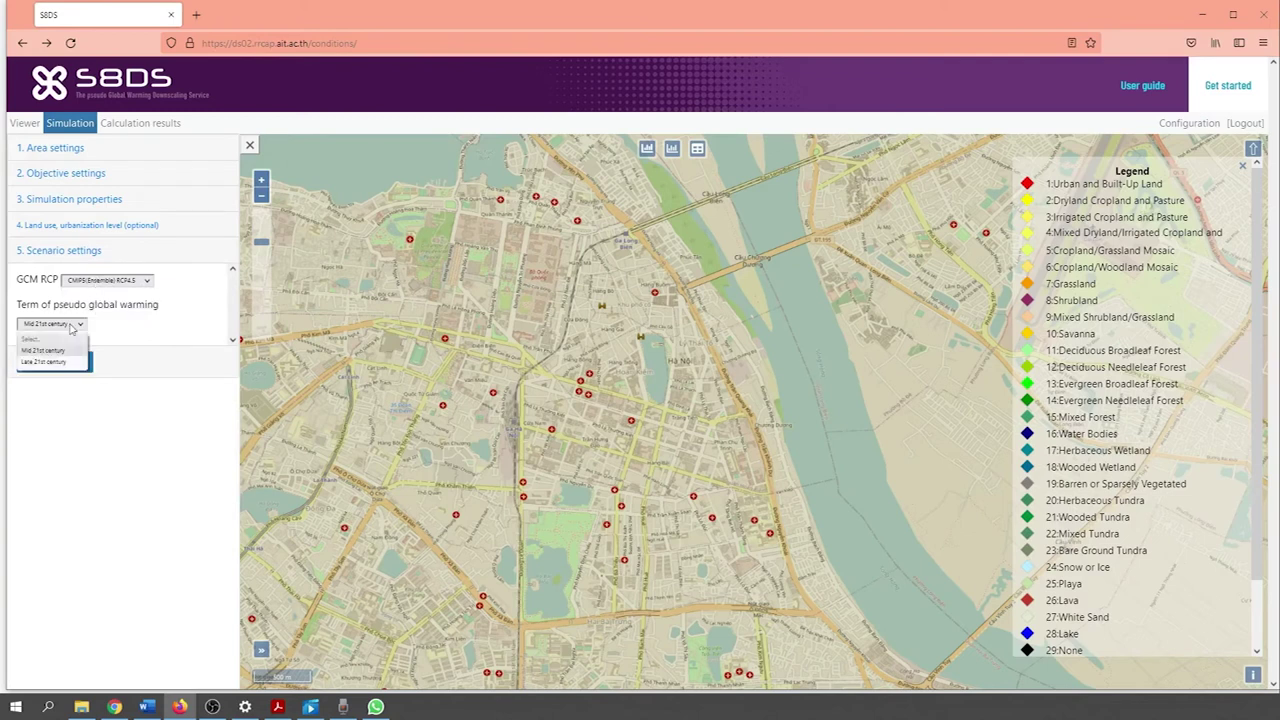
left_click(72, 328)
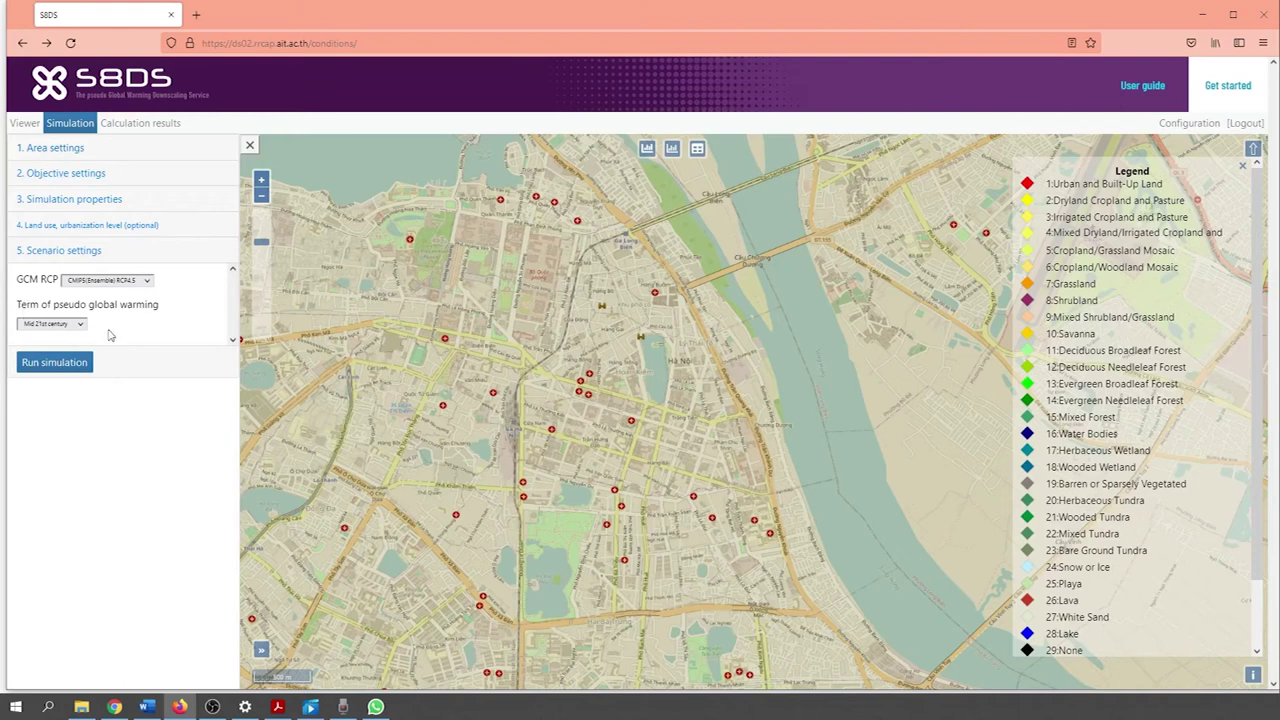
Check the confirmation summary and estimated time for the Hanoi simulation, and run it.
left_click(82, 364)
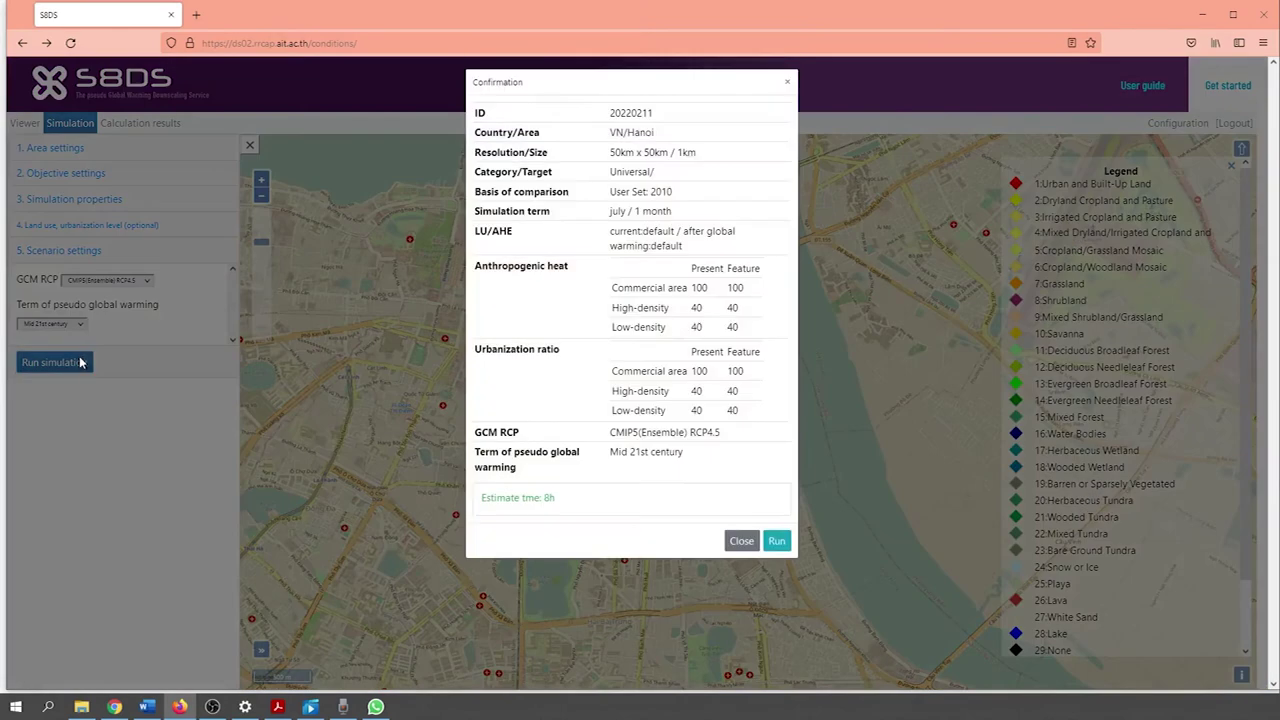
left_click_drag(560, 505, 481, 507)
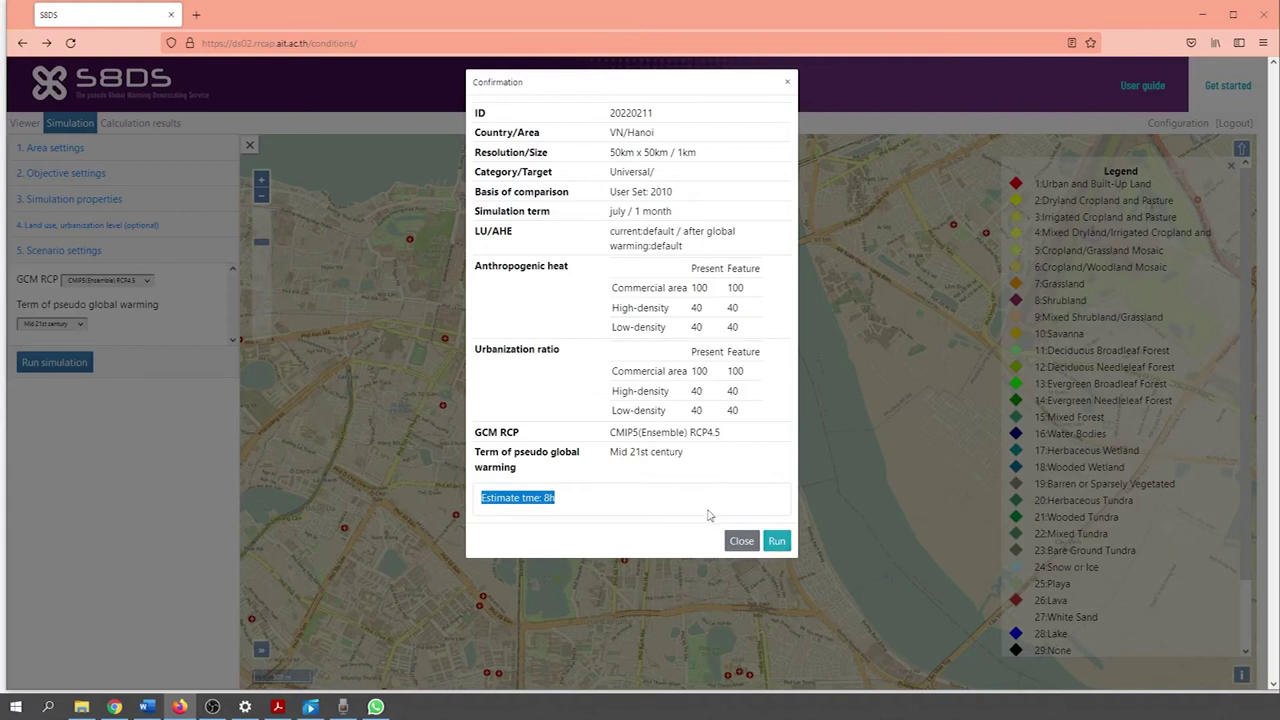
left_click(777, 541)
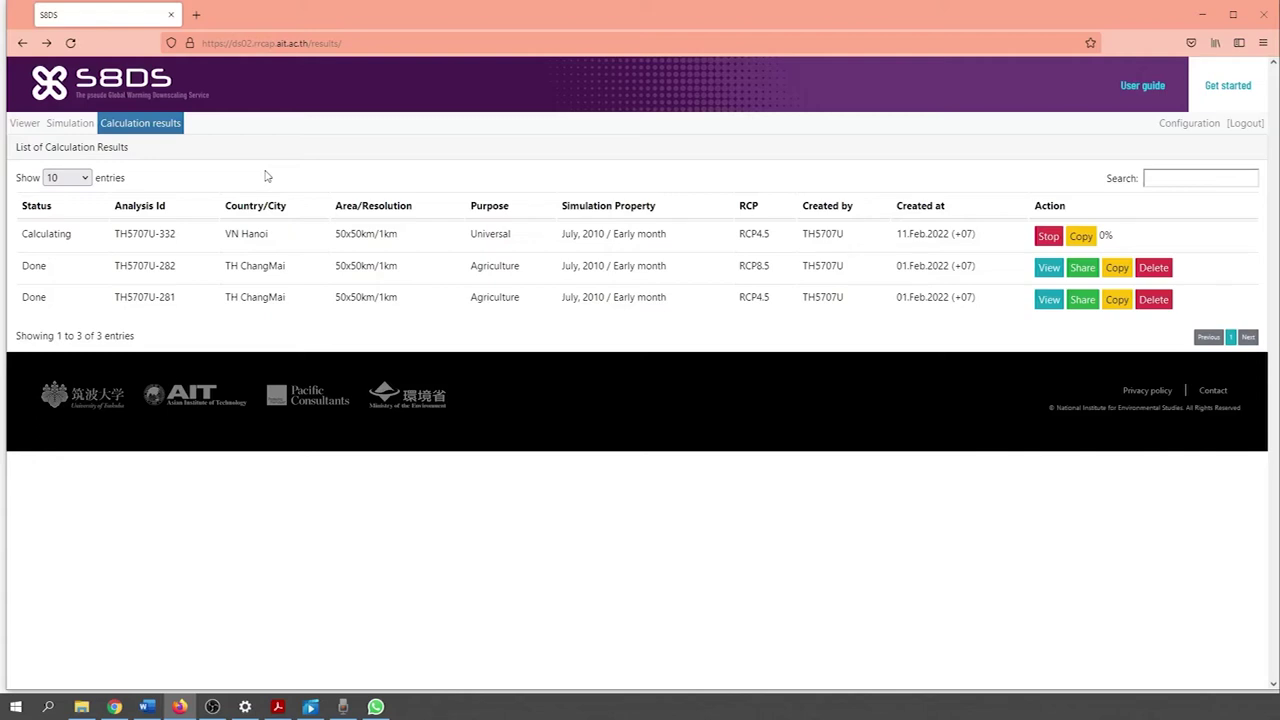
Open the user guide and look through its usage pages, including View mode and Simulation mode, down to the Terminology section.
left_click(1142, 86)
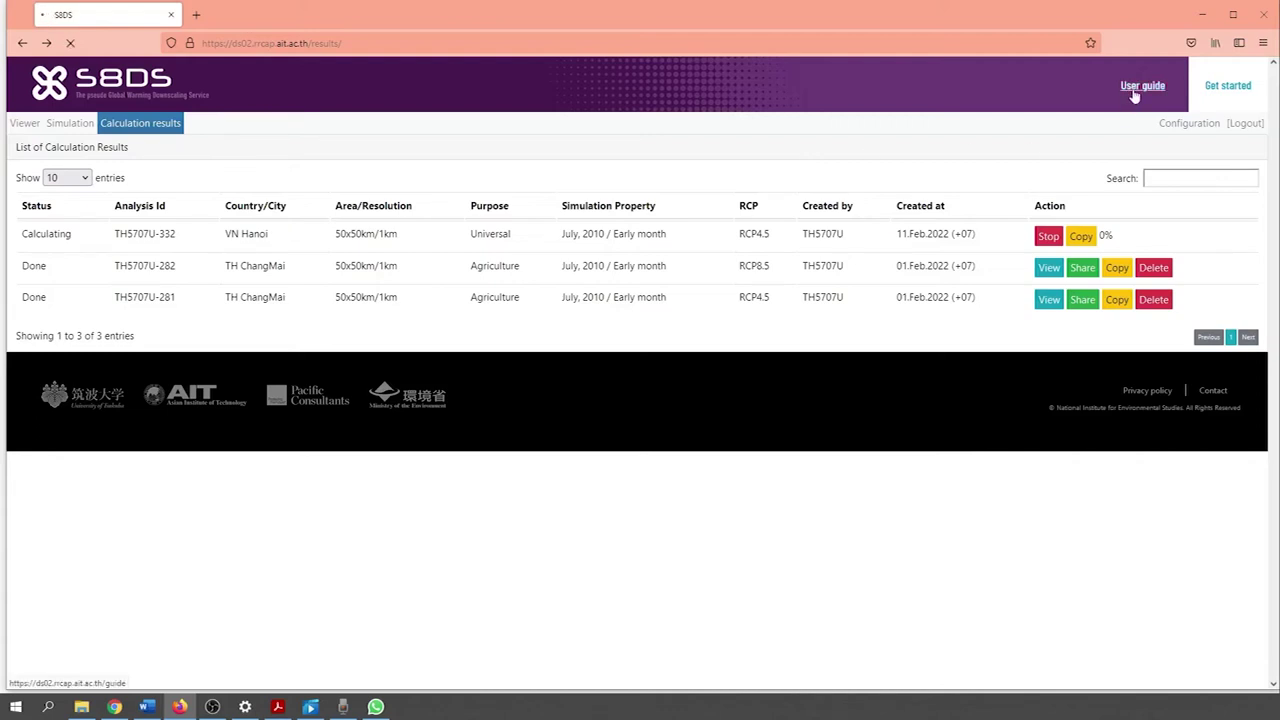
scroll(988, 240, "down", 2)
scroll(988, 242, "down", 1)
scroll(988, 242, "up", 1)
scroll(988, 242, "down", 2)
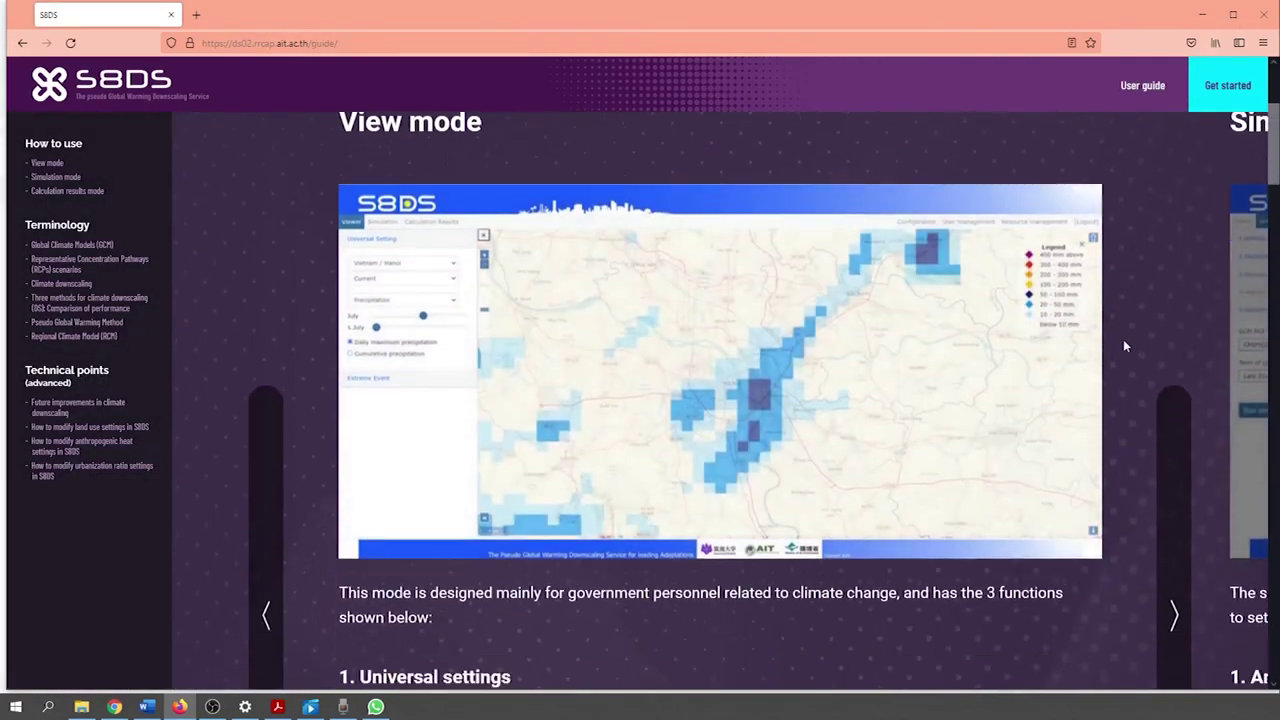
scroll(1164, 365, "up", 1)
left_click(1183, 485)
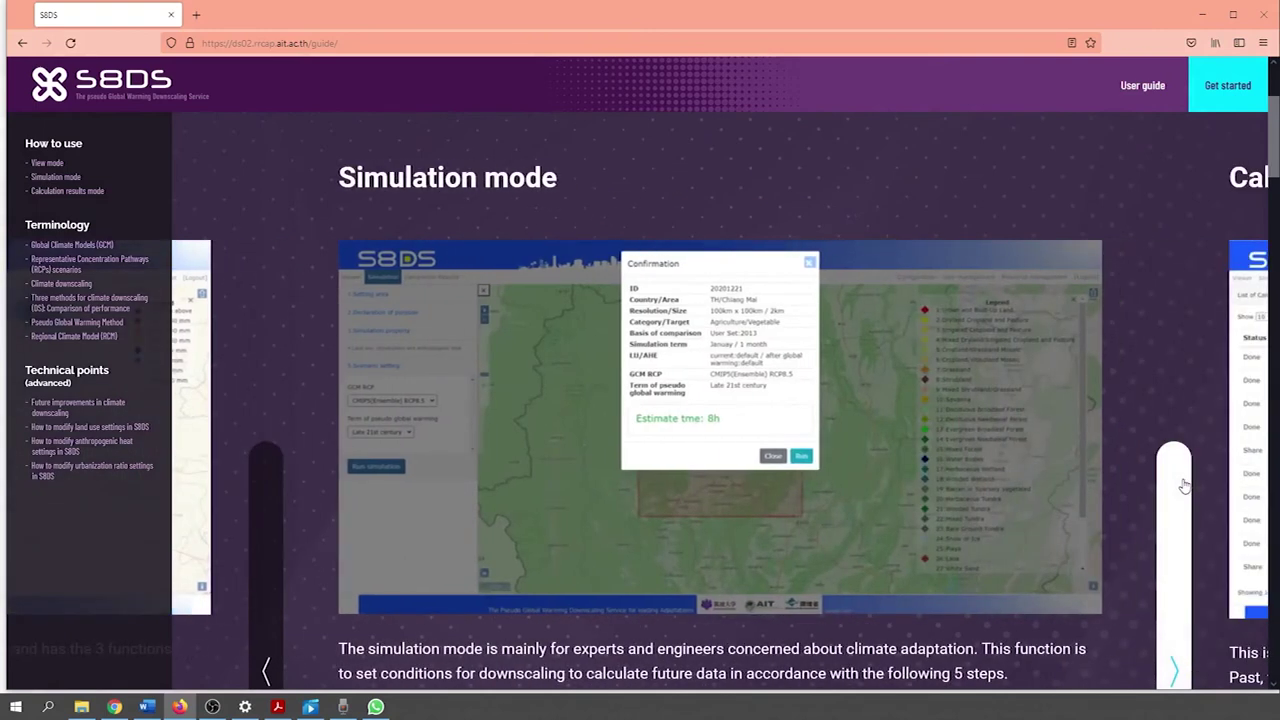
left_click(1183, 485)
scroll(1076, 454, "down", 6)
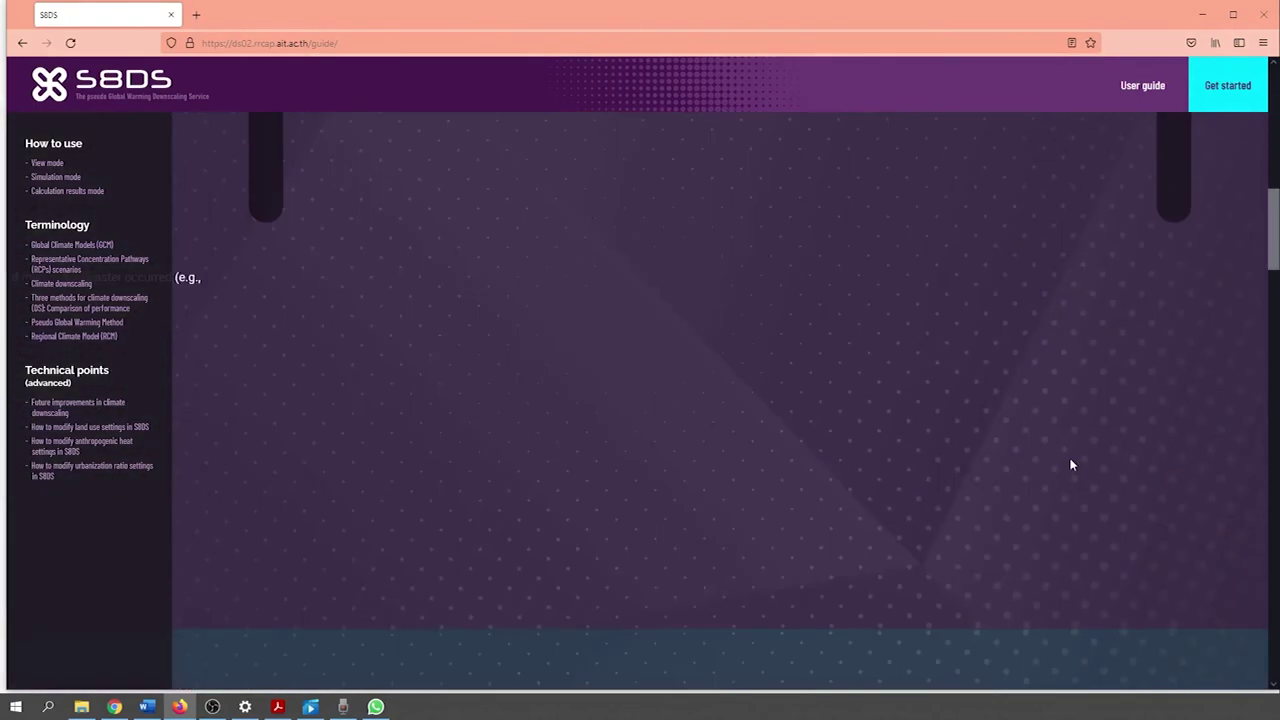
scroll(1068, 462, "down", 5)
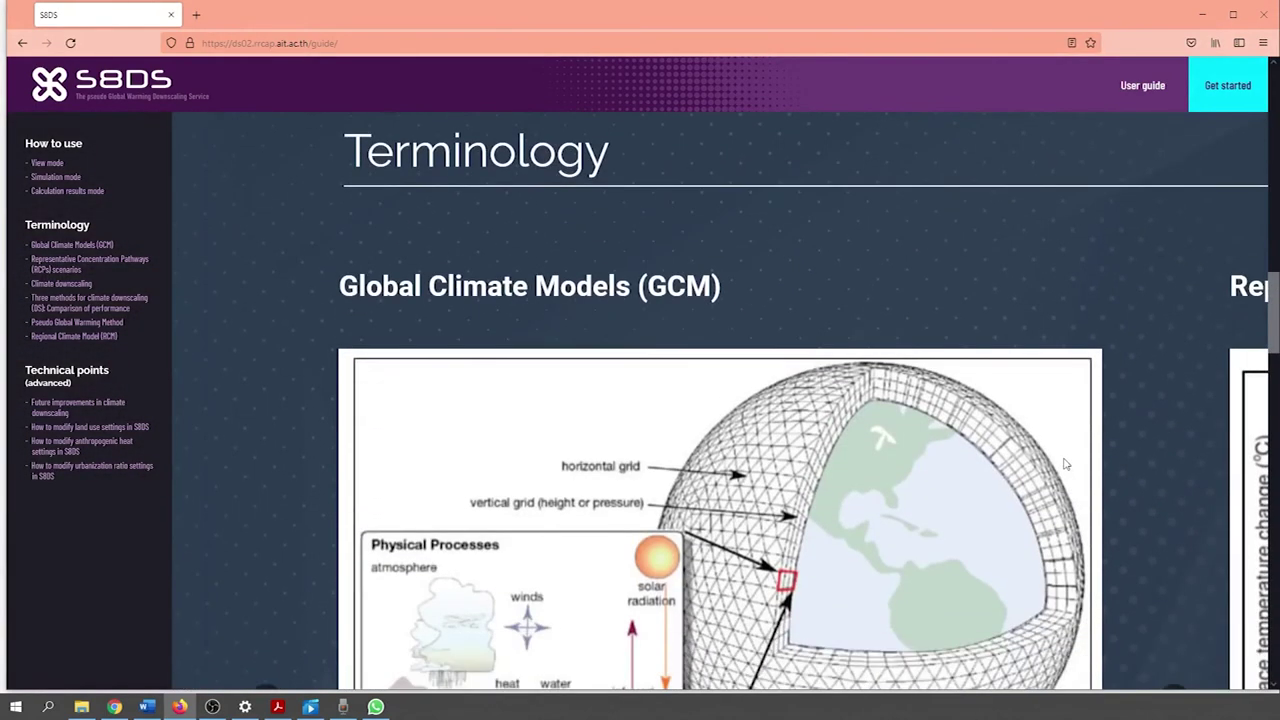